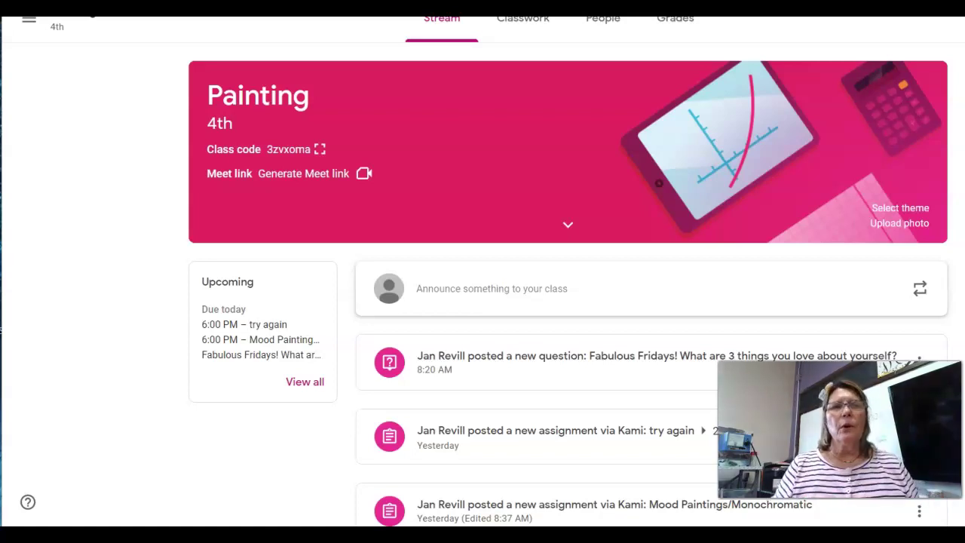
Go to the class's Classwork list and scroll down to the Color Theory topic
{"action": "left_click", "coordinate": [518, 28]}
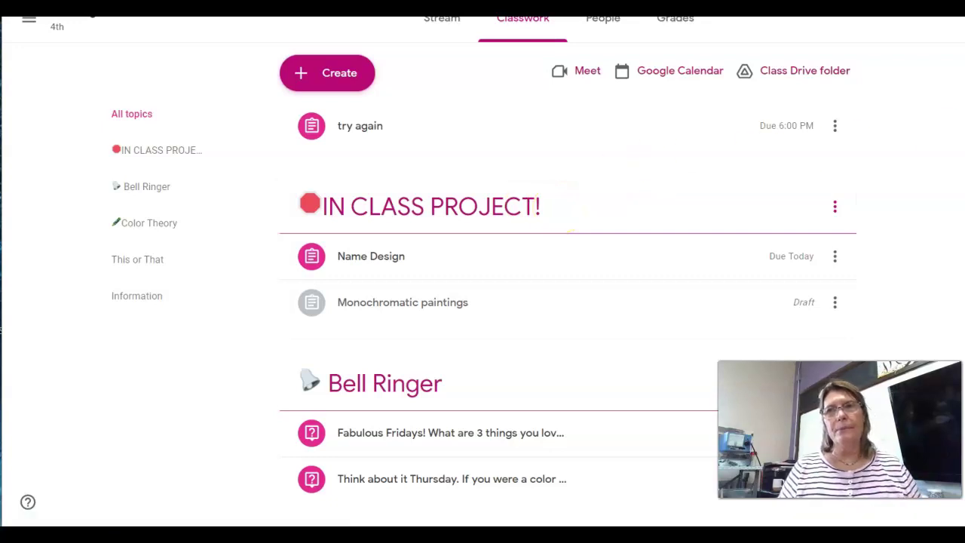
{"action": "scroll", "coordinate": [568, 286], "scroll_direction": "down", "scroll_amount": 2}
{"action": "scroll", "coordinate": [567, 286], "scroll_direction": "down", "scroll_amount": 3}
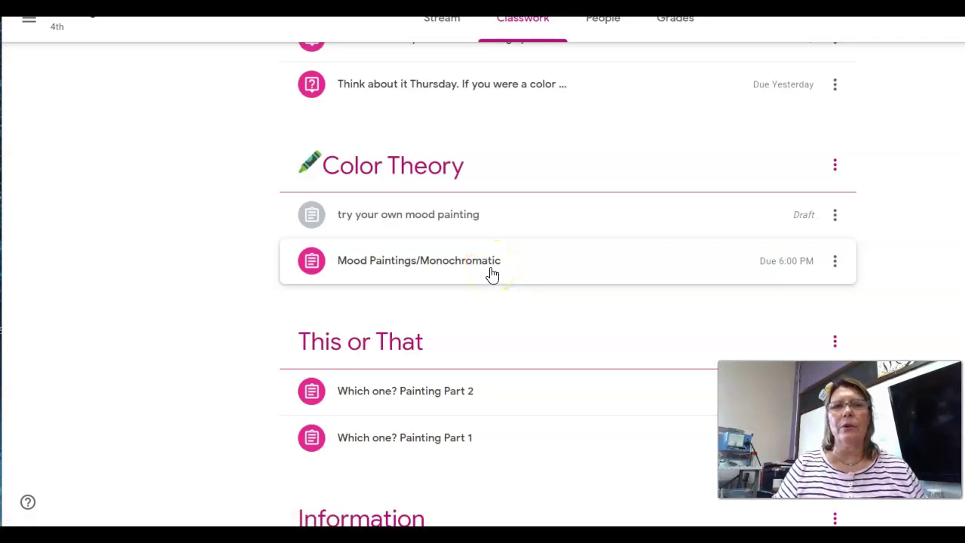
Expand 'try your own mood painting' and preview its 'big flower' PDF in Drive
{"action": "left_click", "coordinate": [460, 234]}
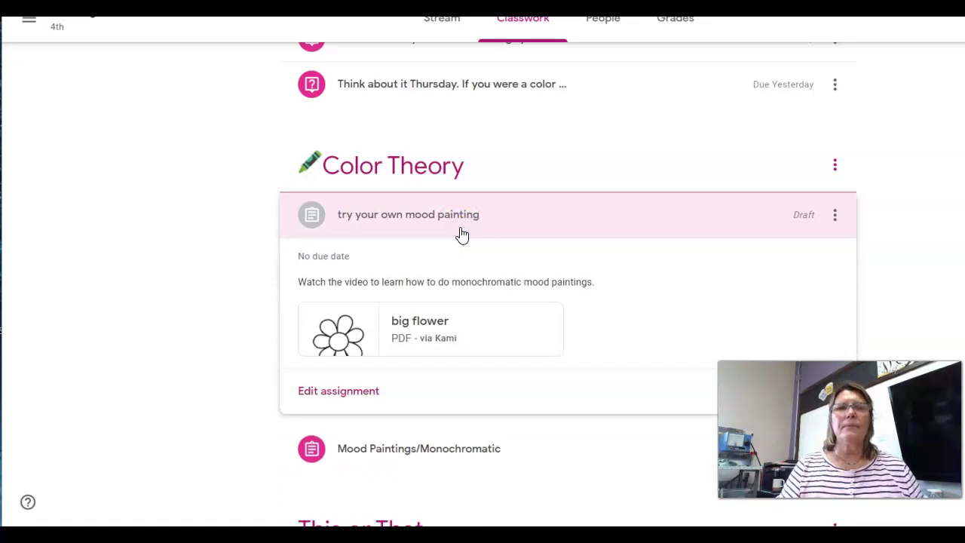
{"action": "left_click", "coordinate": [395, 335]}
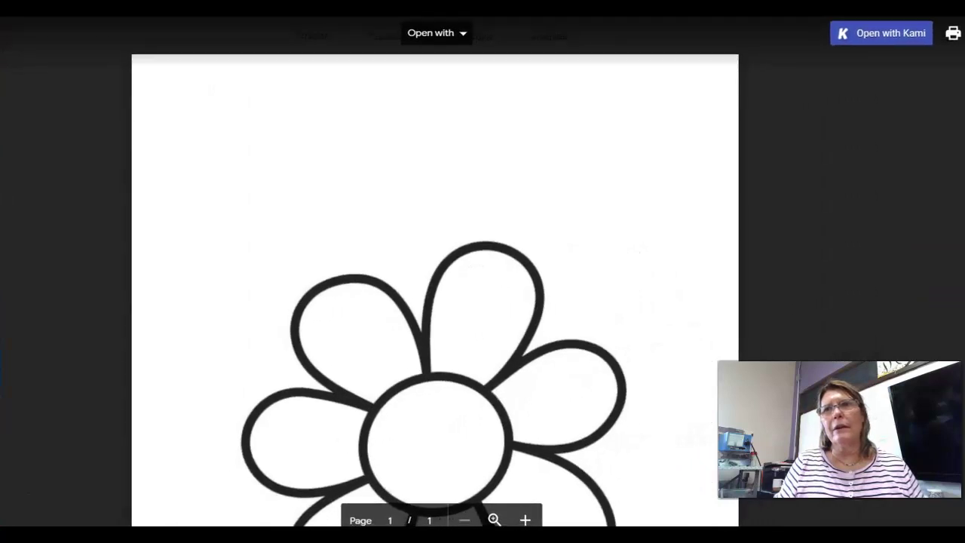
Open the big flower PDF with Kami, declining the Recognize Text offer
{"action": "left_click", "coordinate": [882, 44]}
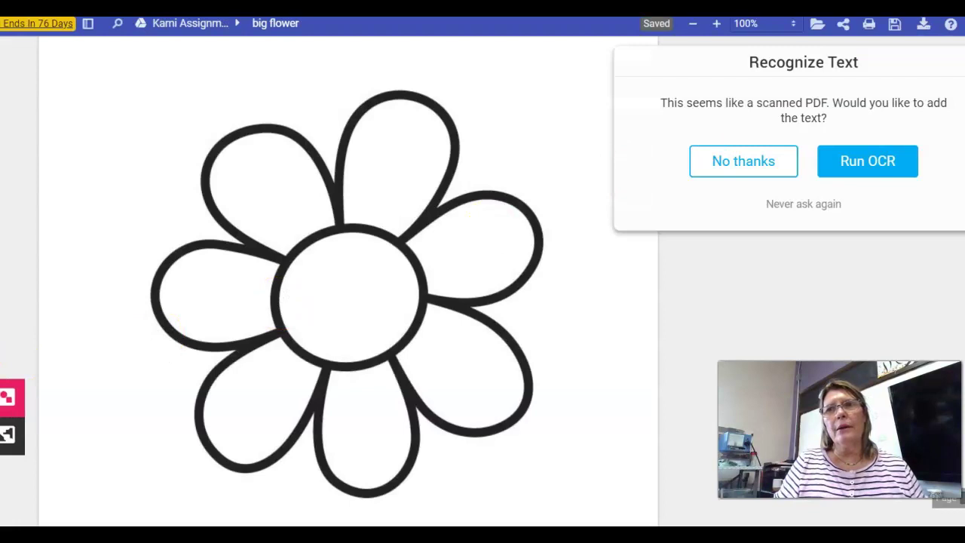
{"action": "left_click", "coordinate": [698, 155]}
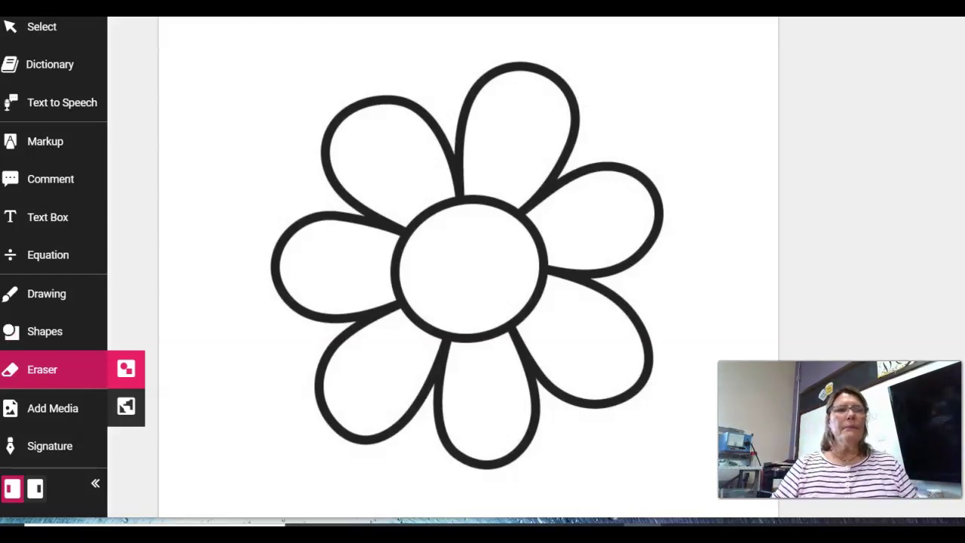
Select the freehand Drawing tool with a stroke thickness of 8
{"action": "left_click", "coordinate": [45, 294]}
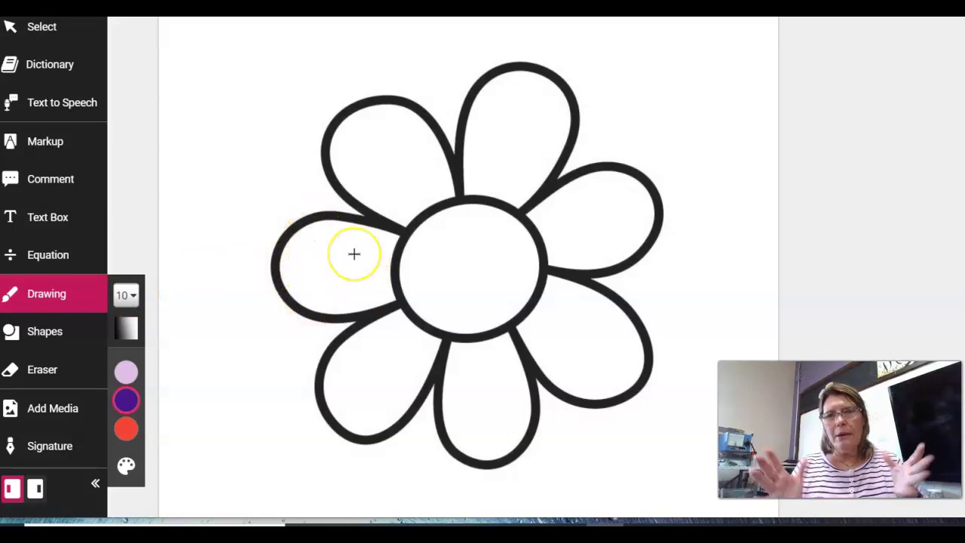
{"action": "left_click", "coordinate": [127, 295]}
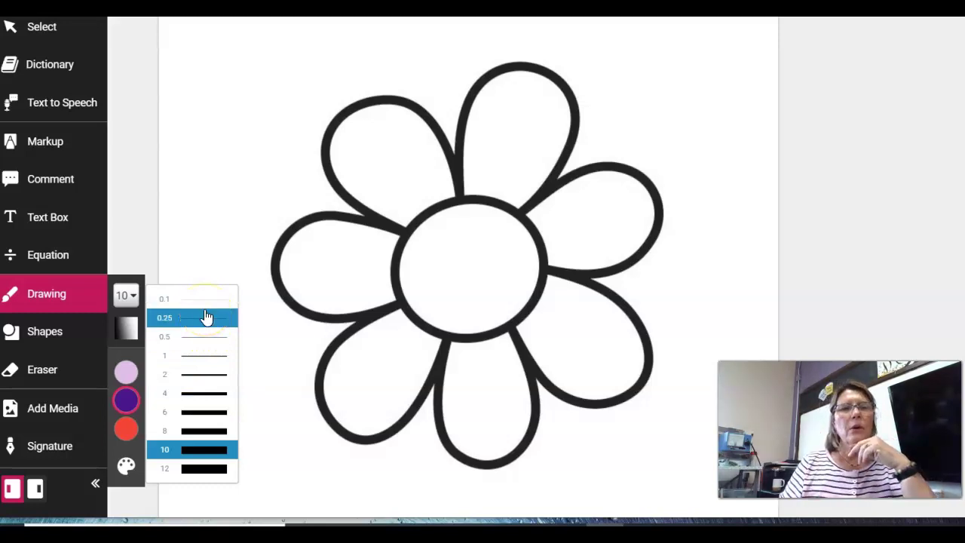
{"action": "left_click", "coordinate": [204, 435]}
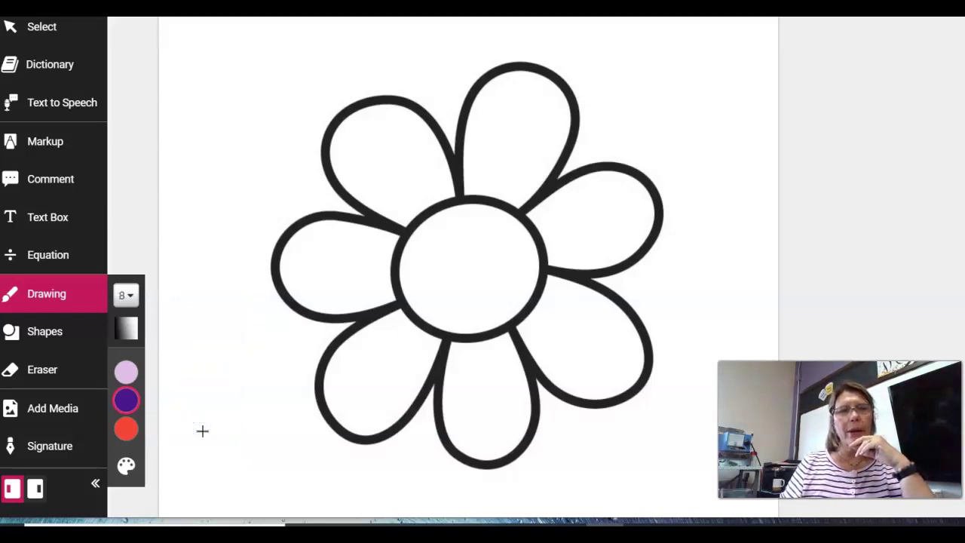
Expand the Drawing toolbar's colour swatches to show every available colour
{"action": "left_click", "coordinate": [124, 400]}
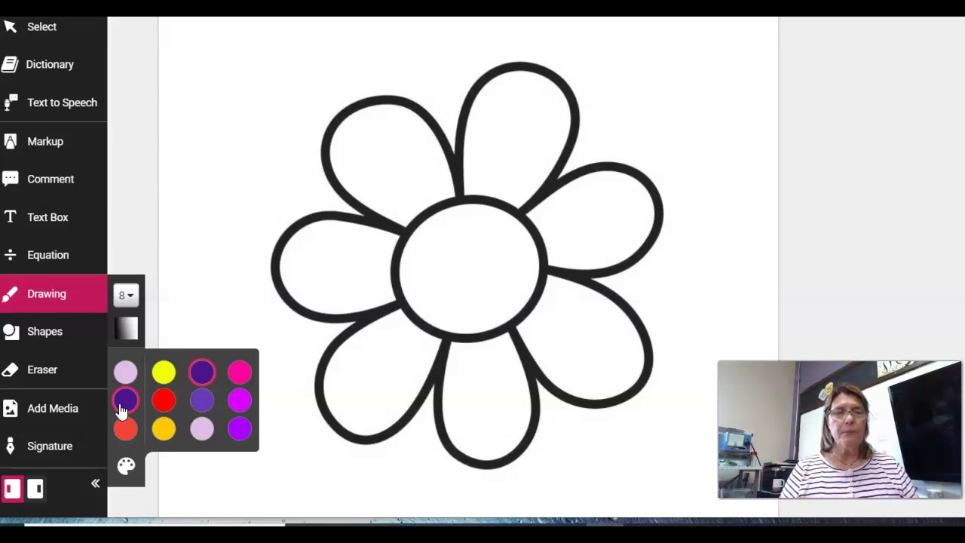
Keep dark purple as the pen colour and adjust the Transparency slider, leaving strokes opaque
{"action": "left_click", "coordinate": [121, 404]}
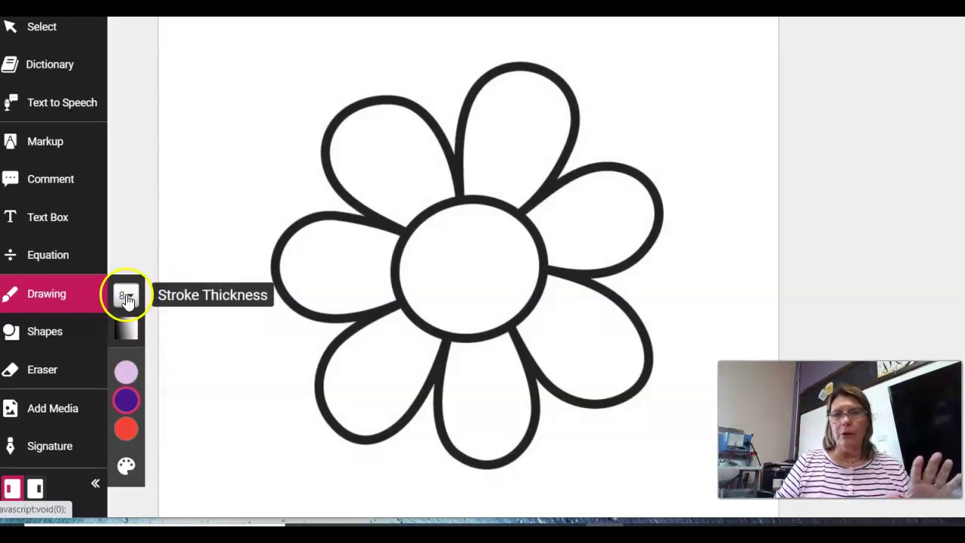
{"action": "left_click", "coordinate": [141, 467]}
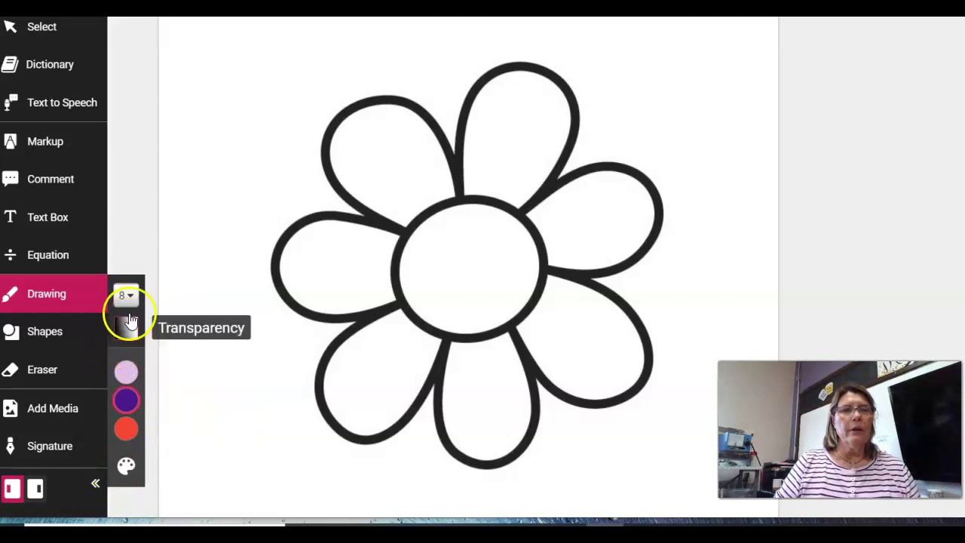
{"action": "left_click", "coordinate": [128, 330]}
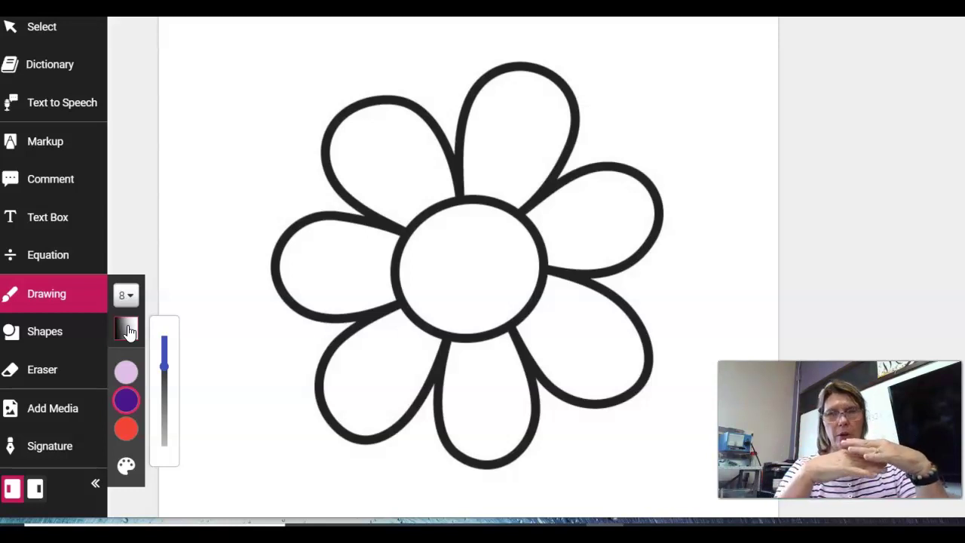
{"action": "left_click", "coordinate": [129, 370]}
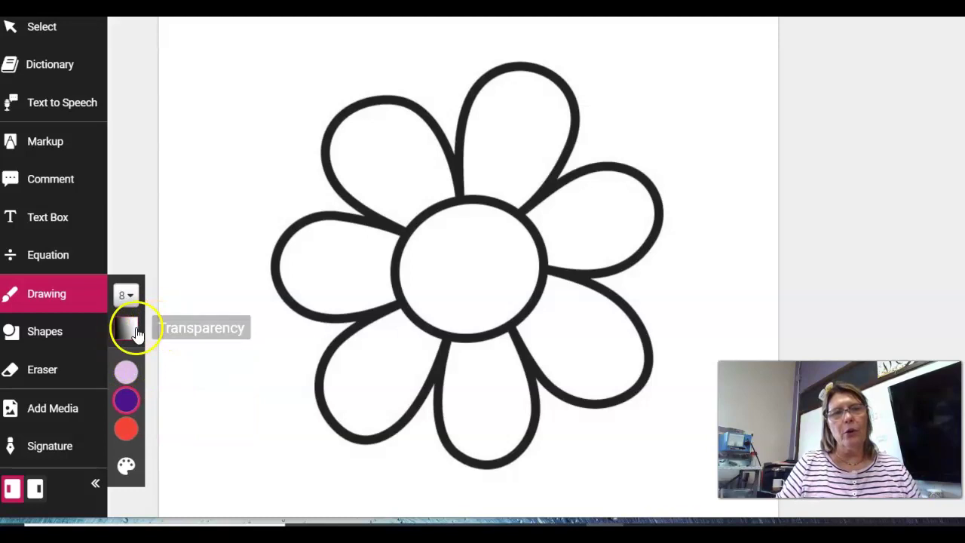
{"action": "left_click", "coordinate": [130, 329]}
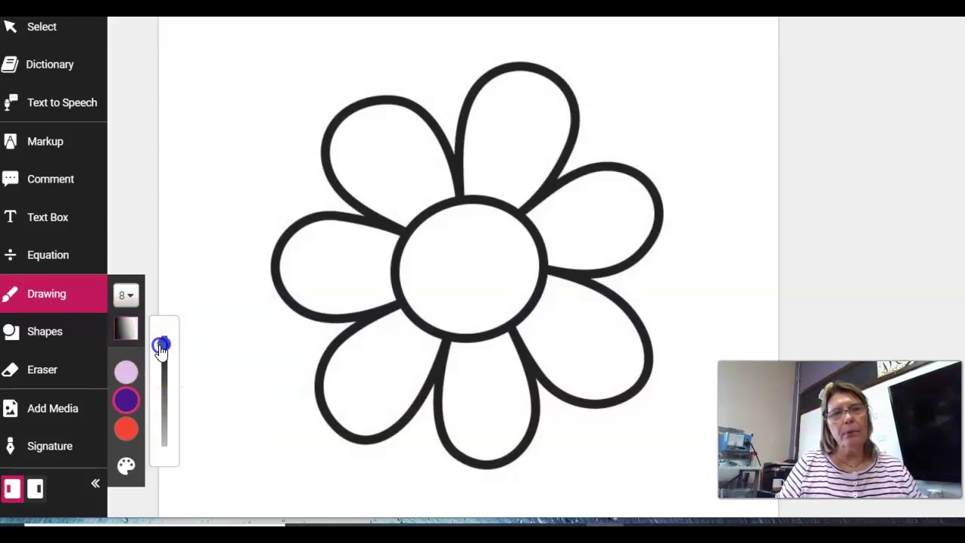
{"action": "left_click", "coordinate": [161, 341]}
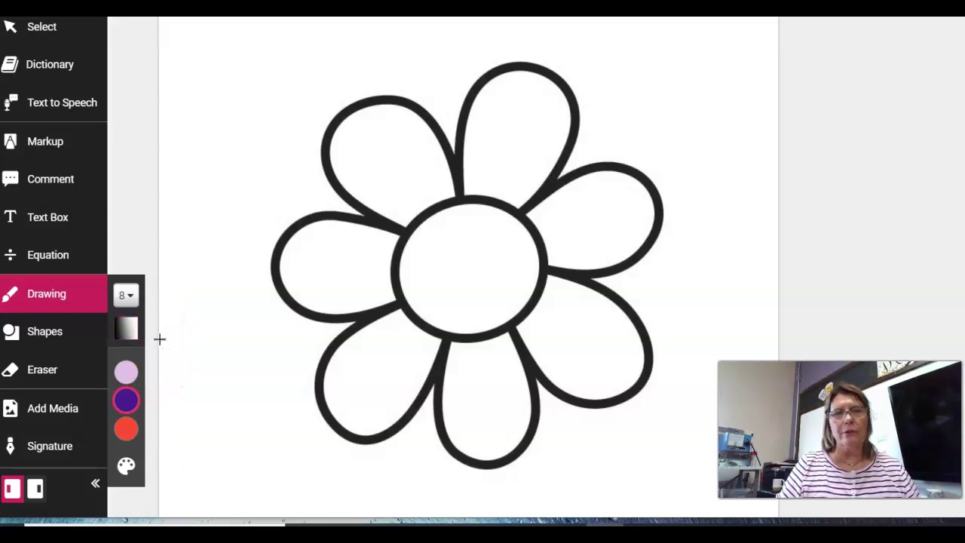
{"action": "mouse_move", "coordinate": [128, 370]}
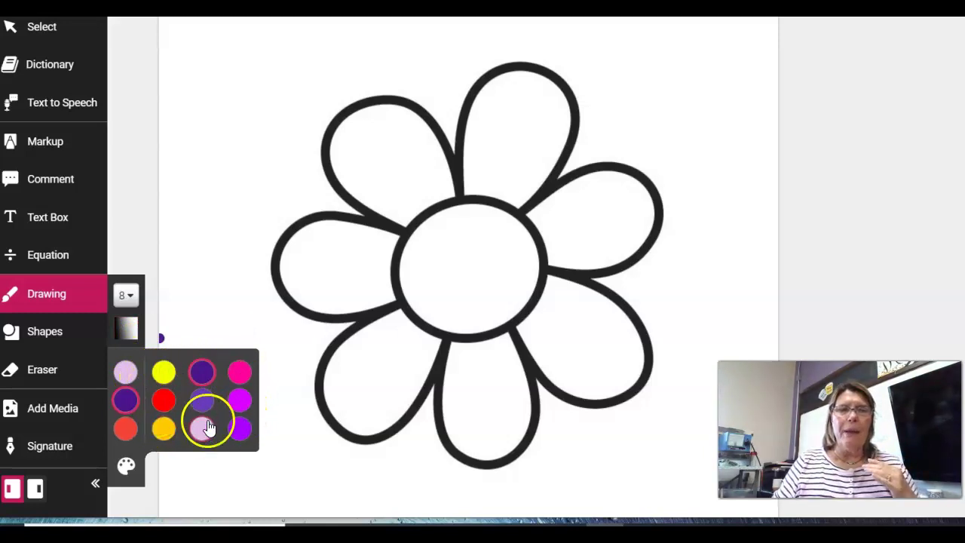
Replace the palette's red slot with neon purple from Neons and save the palette
{"action": "left_click", "coordinate": [126, 467]}
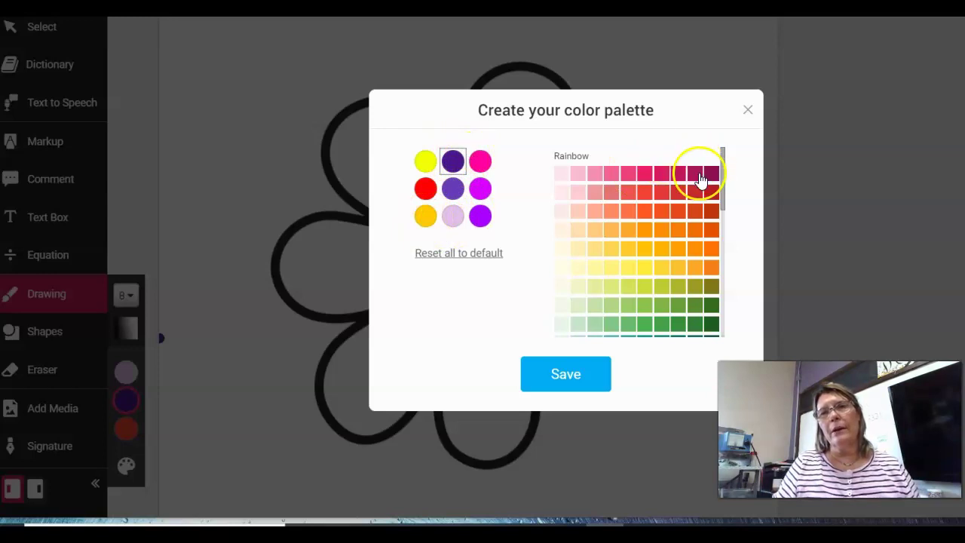
{"action": "left_click", "coordinate": [722, 214]}
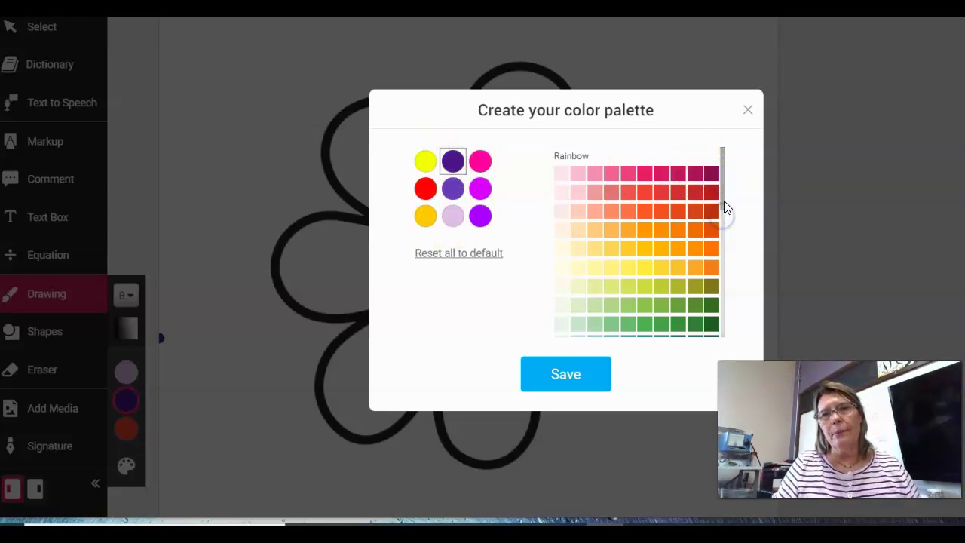
{"action": "left_click_drag", "start_coordinate": [725, 205], "coordinate": [721, 275]}
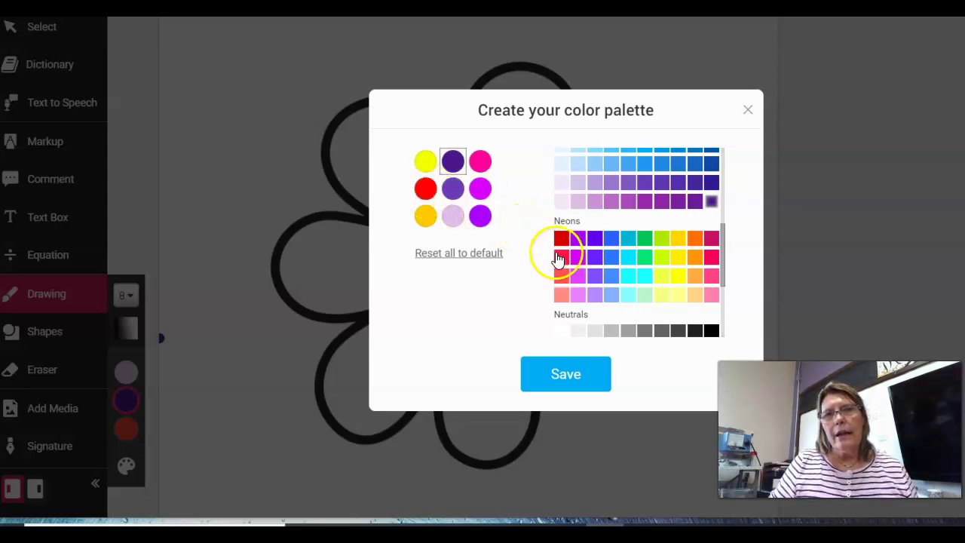
{"action": "left_click", "coordinate": [427, 191]}
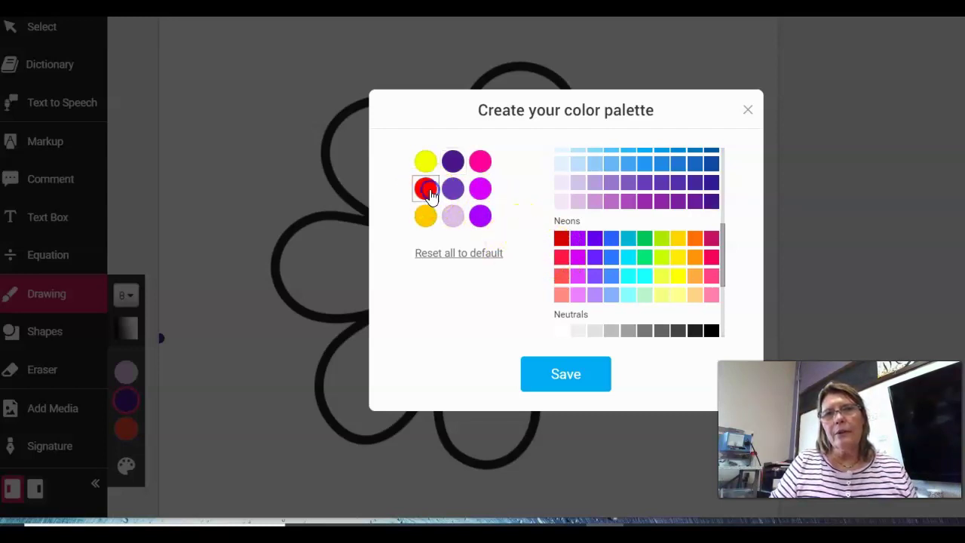
{"action": "left_click", "coordinate": [577, 240]}
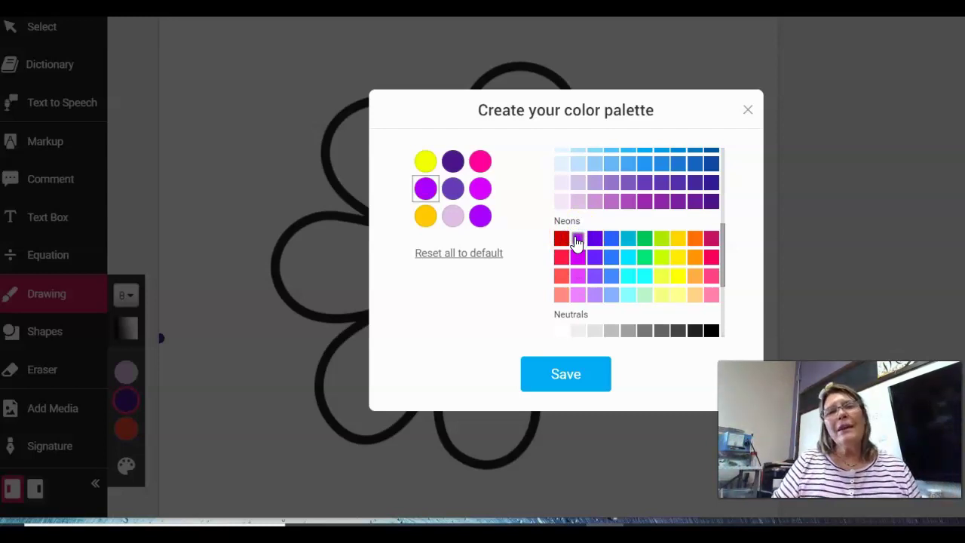
{"action": "left_click_drag", "start_coordinate": [578, 241], "coordinate": [440, 198]}
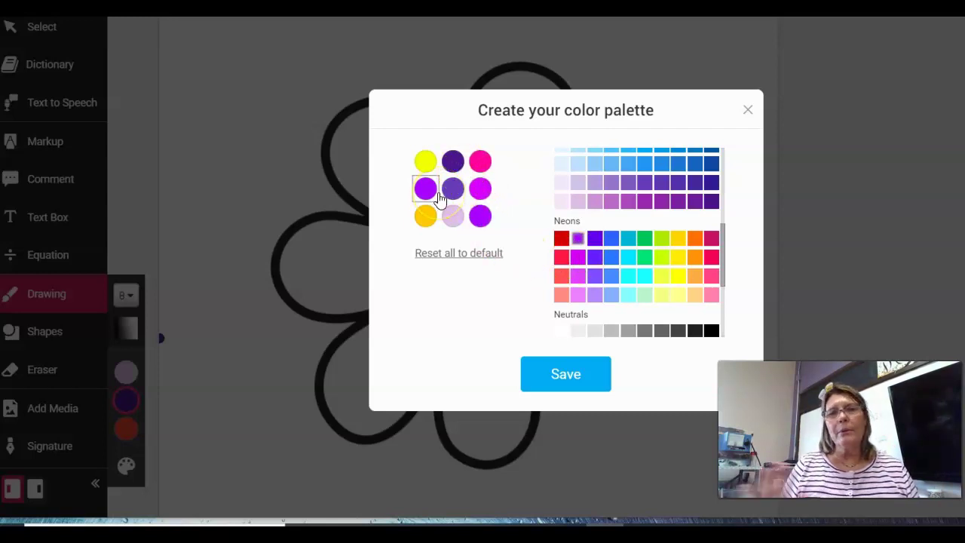
{"action": "left_click", "coordinate": [565, 375]}
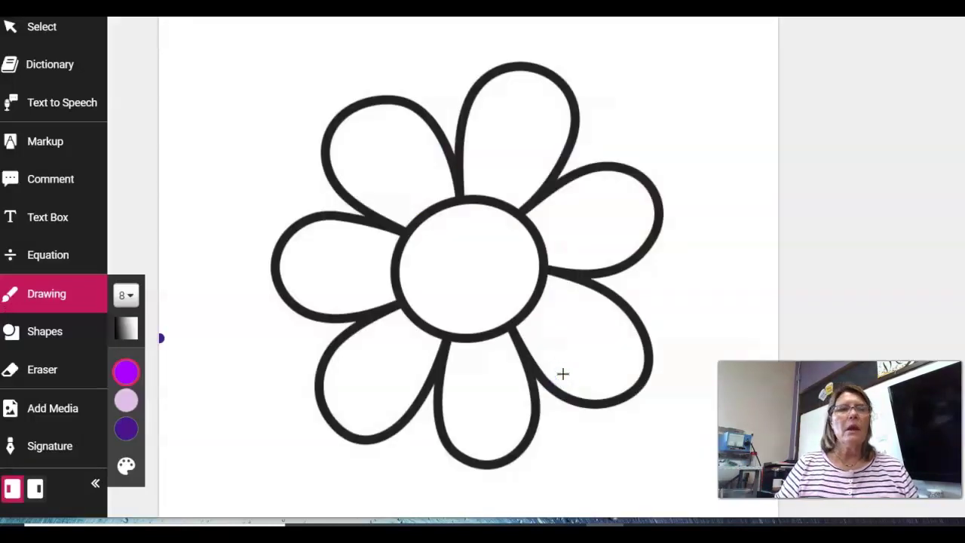
Close More Colors without changes and choose yellow as the pen colour
{"action": "left_click", "coordinate": [126, 466]}
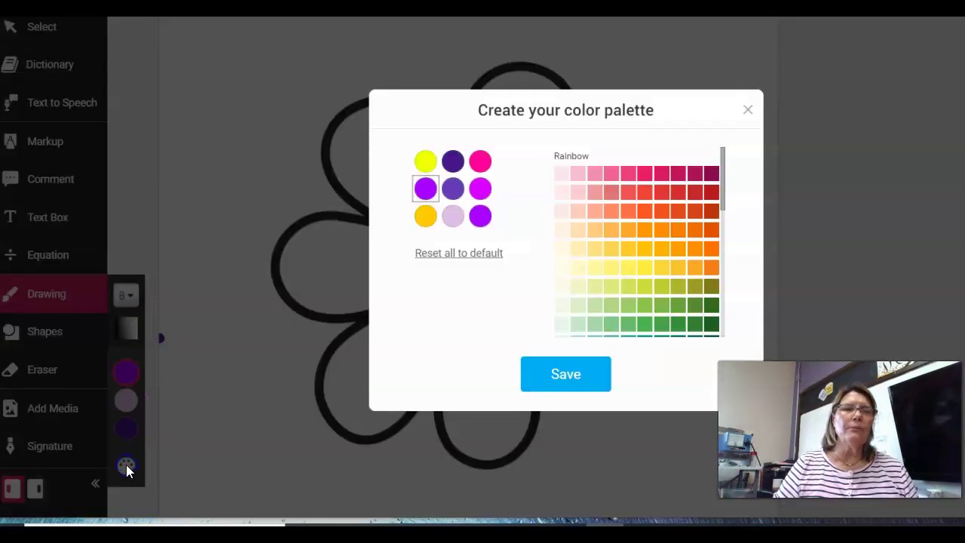
{"action": "left_click", "coordinate": [741, 110]}
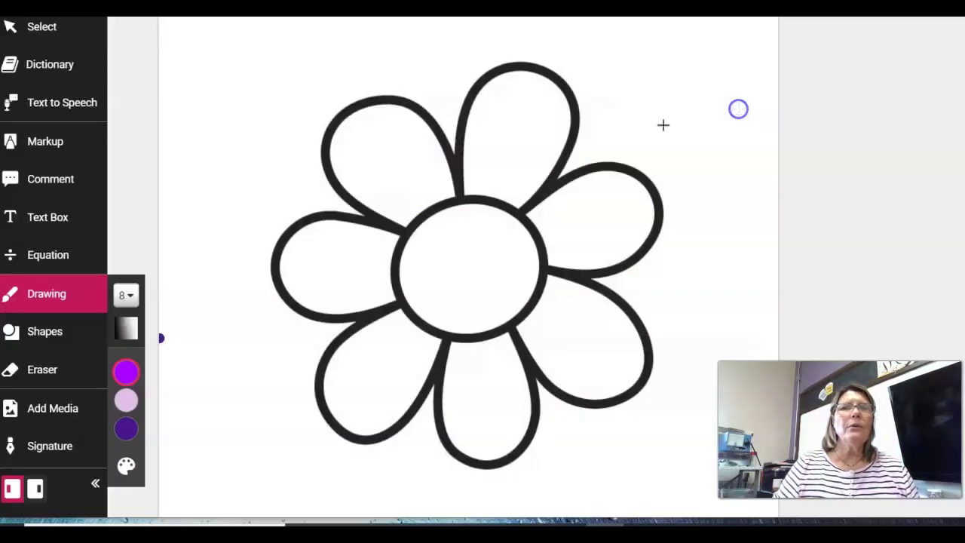
{"action": "left_click", "coordinate": [126, 371]}
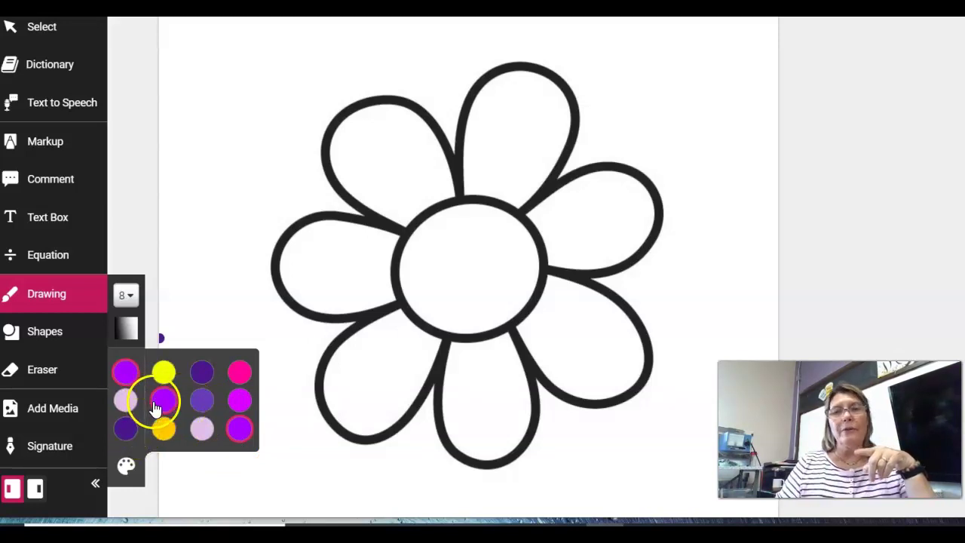
{"action": "left_click", "coordinate": [165, 374]}
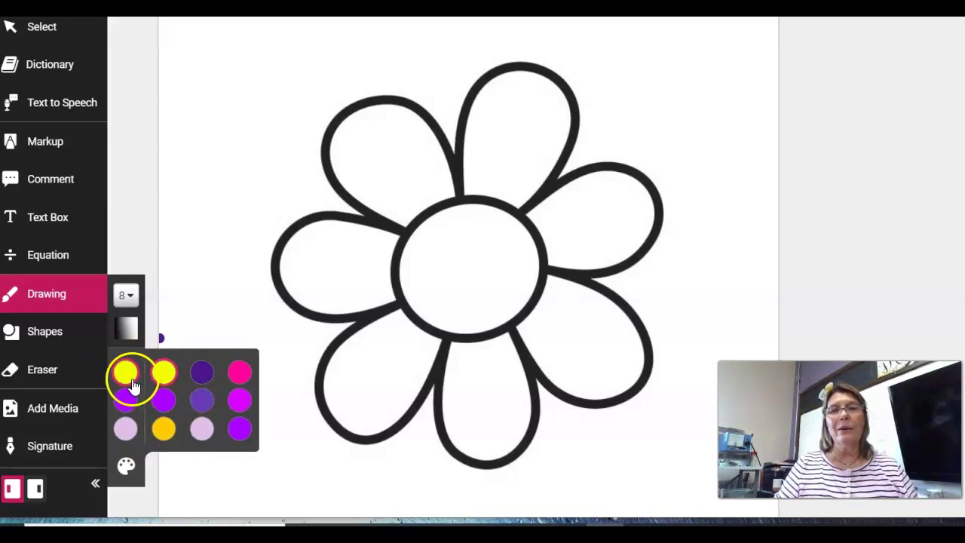
Draw a yellow test stroke in the left petal, erase it, then return to Drawing's colour swatches
{"action": "left_click_drag", "start_coordinate": [315, 281], "coordinate": [355, 237]}
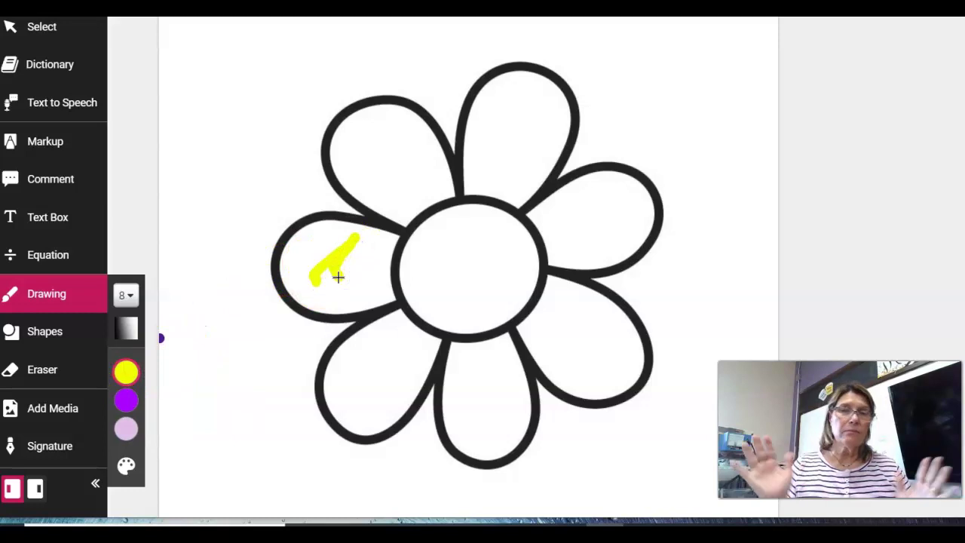
{"action": "left_click", "coordinate": [30, 370]}
{"action": "left_click", "coordinate": [313, 274]}
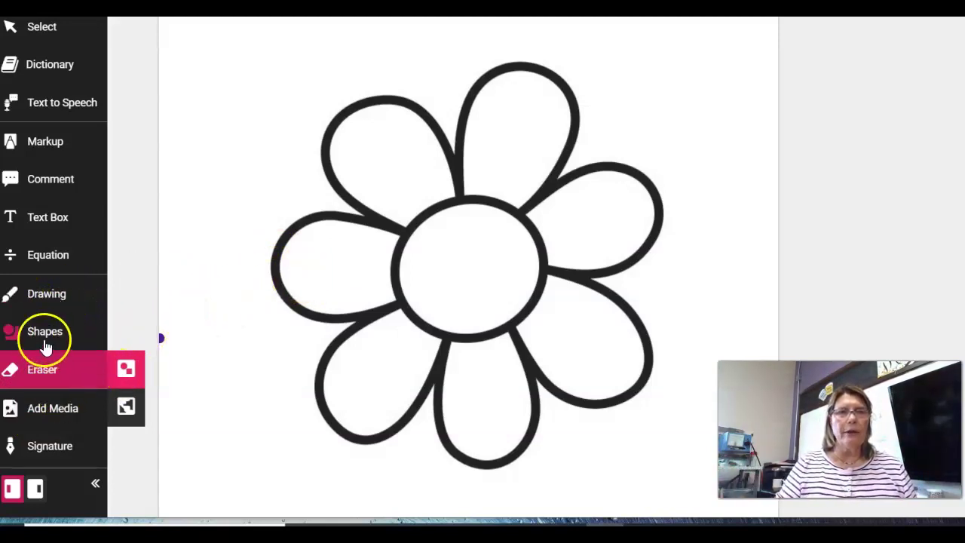
{"action": "left_click", "coordinate": [55, 300]}
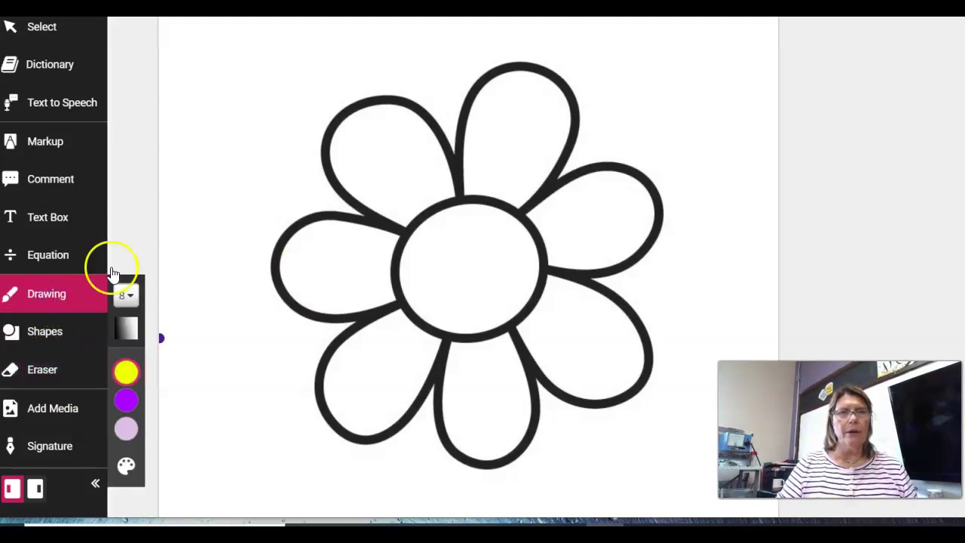
{"action": "left_click", "coordinate": [129, 392]}
Colour the left petal bright purple, raising the stroke thickness to 12 partway through
{"action": "left_click", "coordinate": [161, 397]}
{"action": "mouse_move", "coordinate": [317, 250]}
{"action": "left_mouse_down"}
{"action": "mouse_move", "coordinate": [306, 261]}
{"action": "mouse_move", "coordinate": [316, 235]}
{"action": "left_mouse_up"}
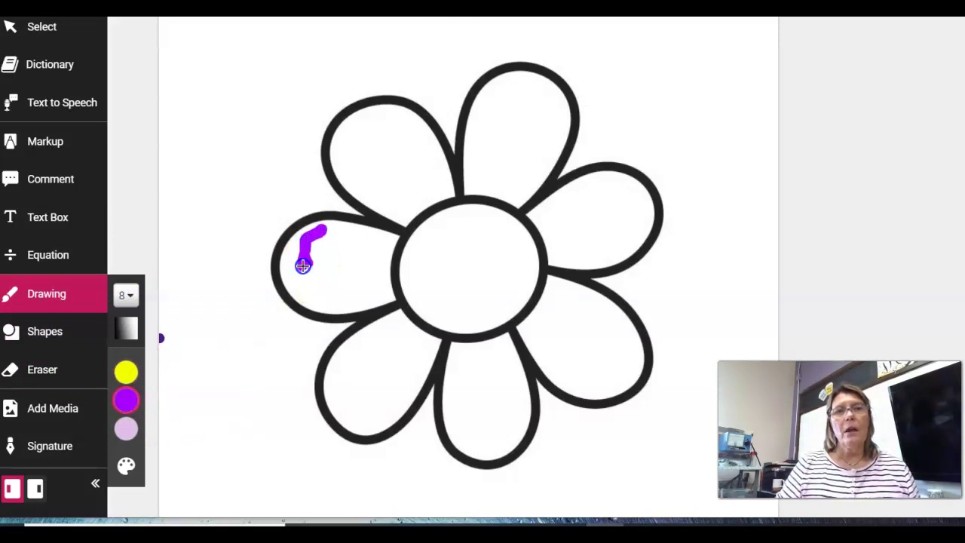
{"action": "left_click_drag", "start_coordinate": [302, 267], "coordinate": [320, 231]}
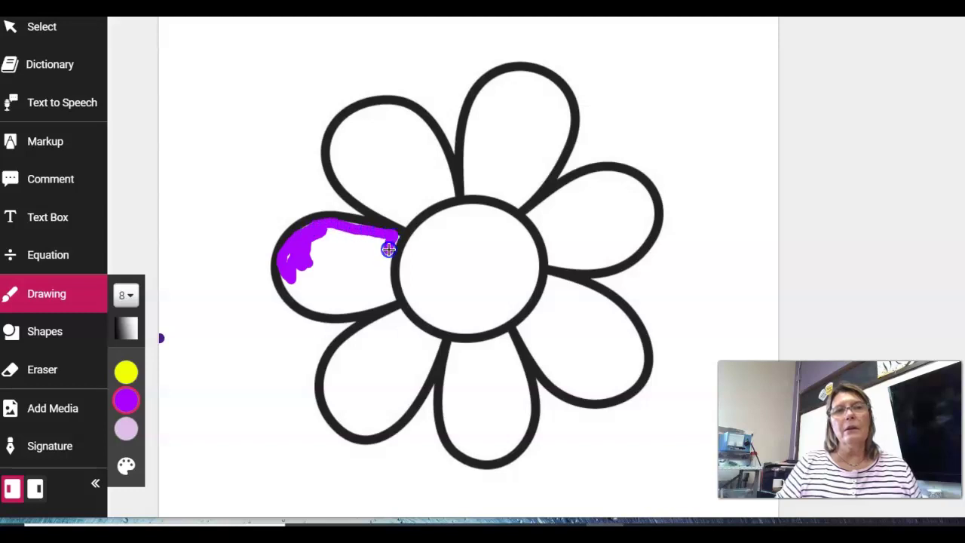
{"action": "left_click", "coordinate": [125, 295]}
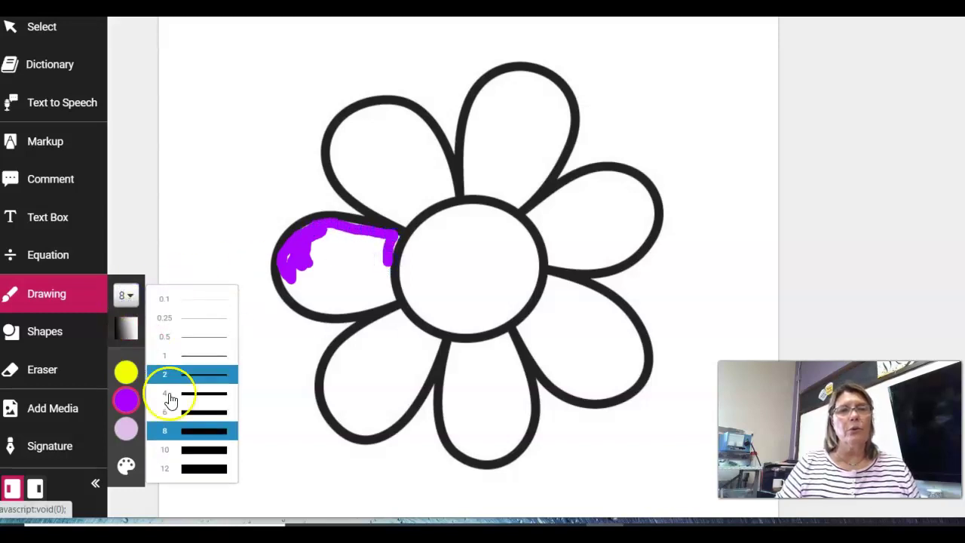
{"action": "left_click", "coordinate": [199, 468]}
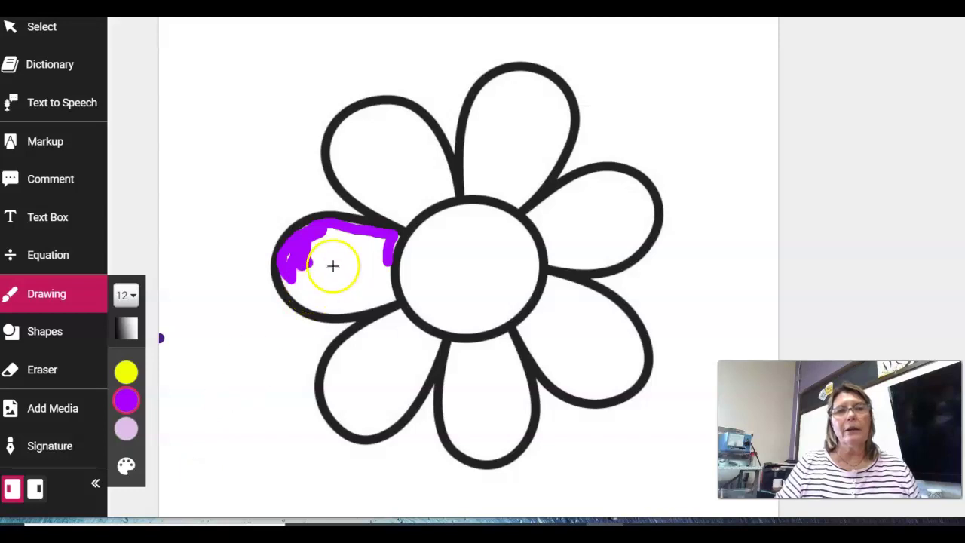
{"action": "mouse_move", "coordinate": [330, 263]}
{"action": "left_mouse_down"}
{"action": "mouse_move", "coordinate": [337, 243]}
{"action": "mouse_move", "coordinate": [316, 263]}
{"action": "mouse_move", "coordinate": [272, 266]}
{"action": "left_mouse_up"}
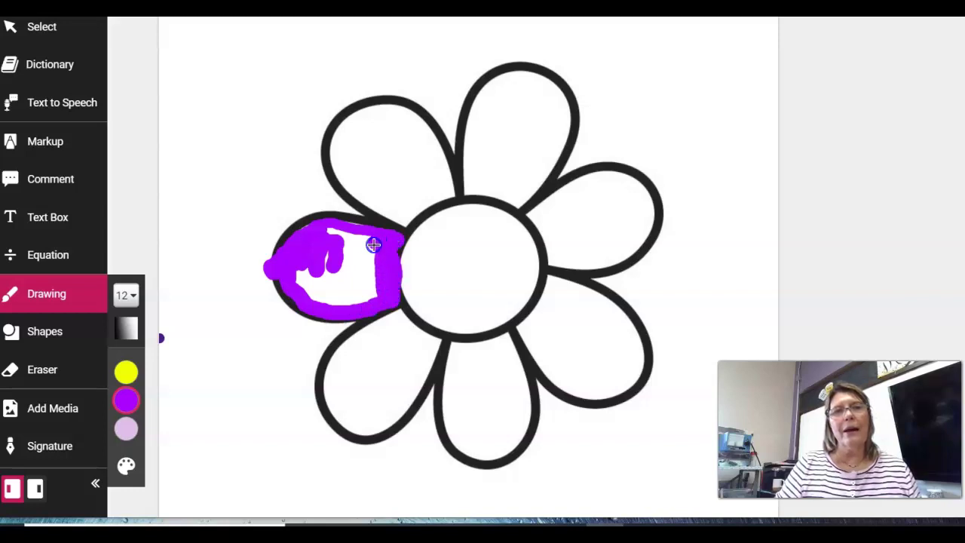
{"action": "mouse_move", "coordinate": [370, 245]}
{"action": "left_mouse_down"}
{"action": "mouse_move", "coordinate": [323, 236]}
{"action": "mouse_move", "coordinate": [317, 280]}
{"action": "mouse_move", "coordinate": [350, 260]}
{"action": "mouse_move", "coordinate": [374, 260]}
{"action": "mouse_move", "coordinate": [346, 278]}
{"action": "left_mouse_up"}
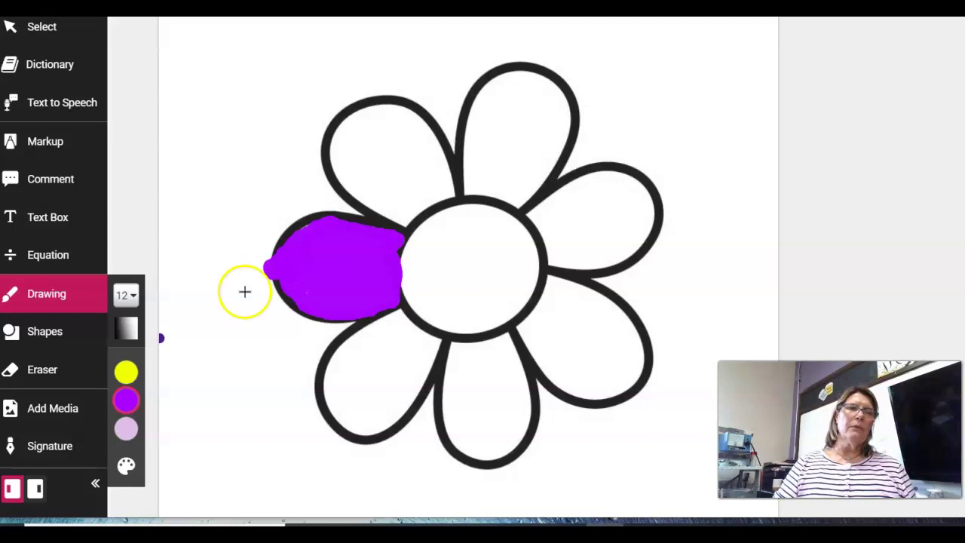
Switch the pen to dark purple and add four large dots on the left petal
{"action": "left_click", "coordinate": [128, 397]}
{"action": "left_click", "coordinate": [208, 377]}
{"action": "left_click", "coordinate": [209, 375]}
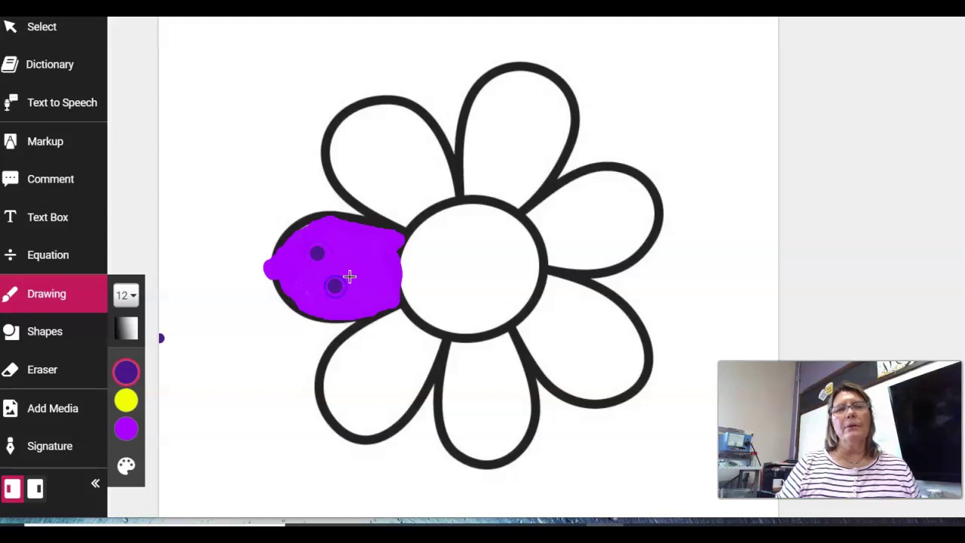
{"action": "left_click", "coordinate": [371, 253]}
{"action": "left_click", "coordinate": [347, 233]}
{"action": "left_click", "coordinate": [367, 287]}
{"action": "left_click", "coordinate": [301, 282]}
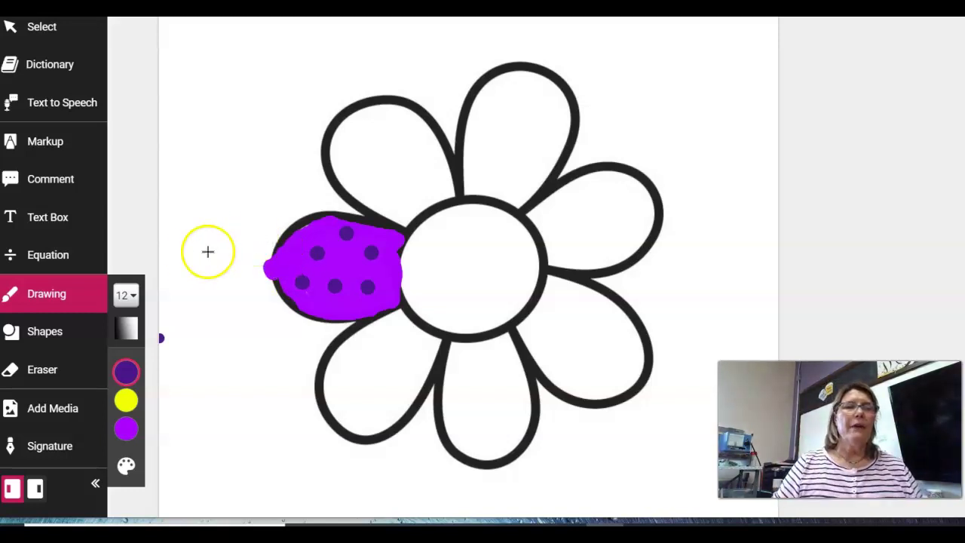
Set the stroke width to 4 and scatter ten small dark purple dots over the petal
{"action": "left_click", "coordinate": [128, 295]}
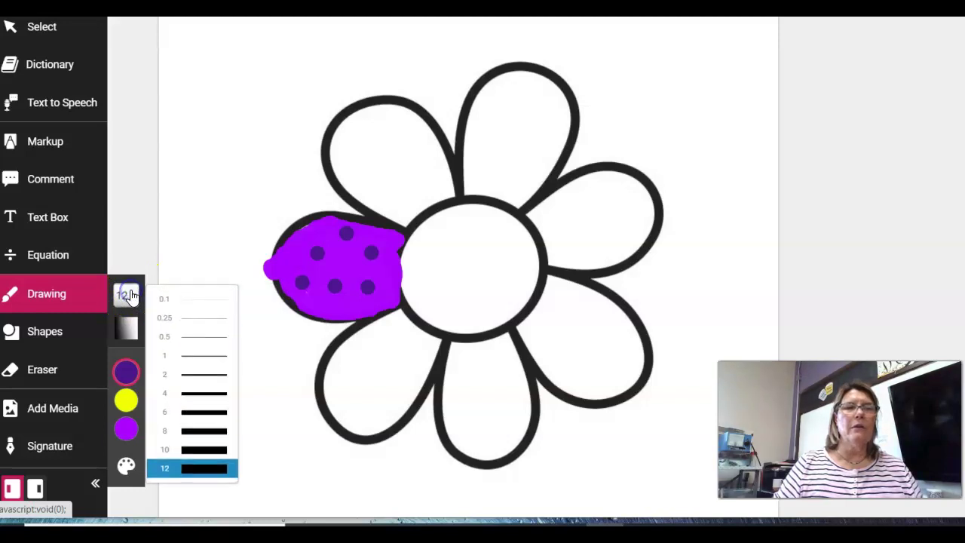
{"action": "left_click", "coordinate": [191, 389]}
{"action": "left_click", "coordinate": [267, 319]}
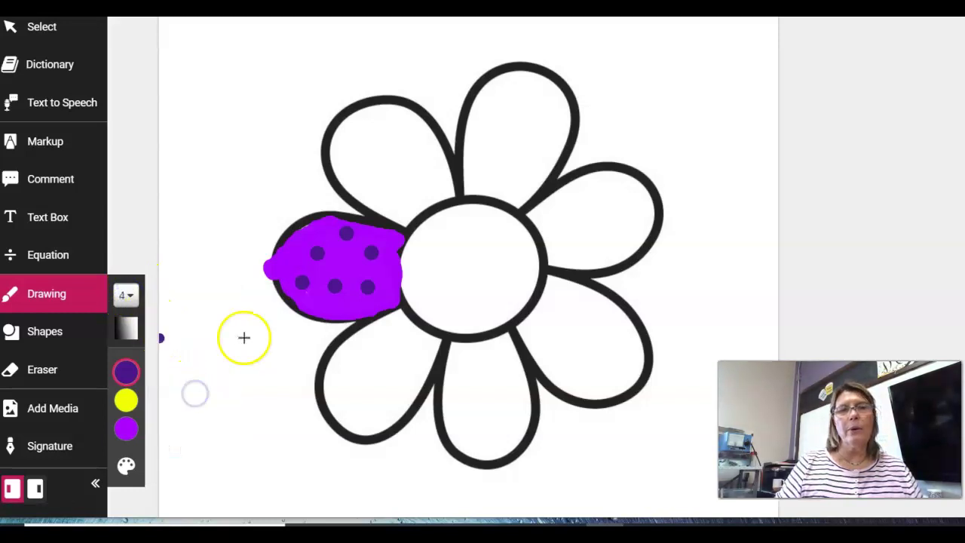
{"action": "left_click", "coordinate": [351, 259]}
{"action": "left_click", "coordinate": [313, 296]}
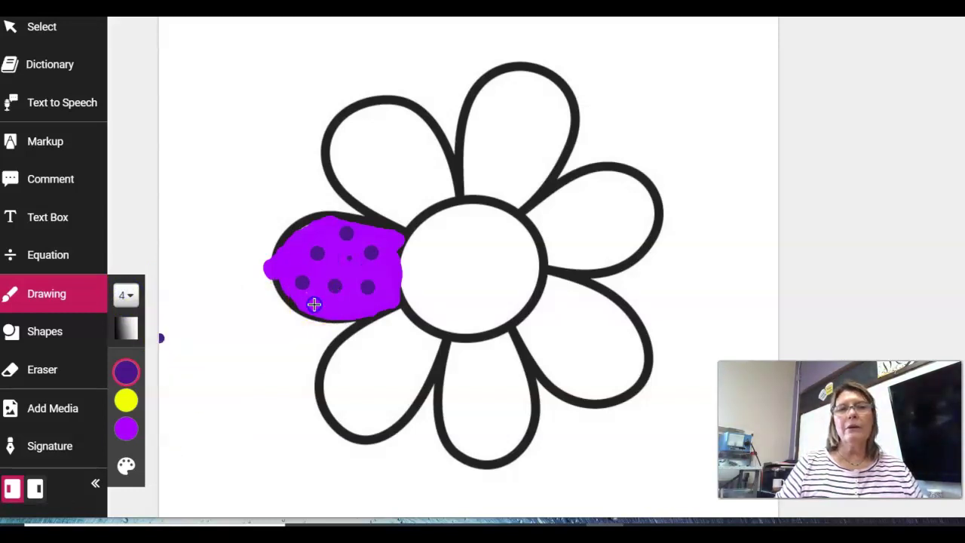
{"action": "left_click", "coordinate": [297, 265]}
{"action": "left_click", "coordinate": [328, 223]}
{"action": "left_click", "coordinate": [319, 226]}
{"action": "left_click", "coordinate": [370, 231]}
{"action": "left_click", "coordinate": [379, 235]}
{"action": "left_click", "coordinate": [383, 269]}
{"action": "left_click", "coordinate": [383, 276]}
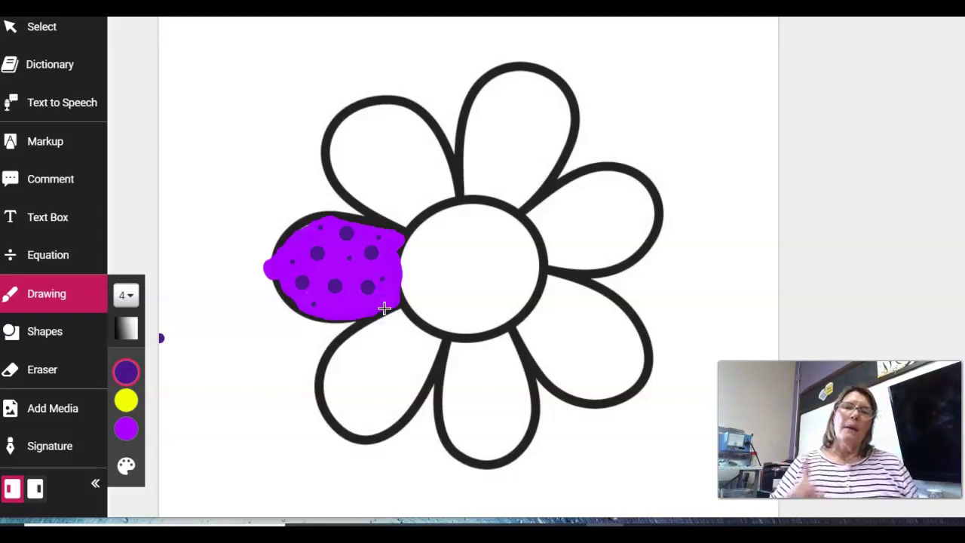
Make the dark purple pen more transparent and set its stroke width to 10
{"action": "left_click", "coordinate": [126, 372]}
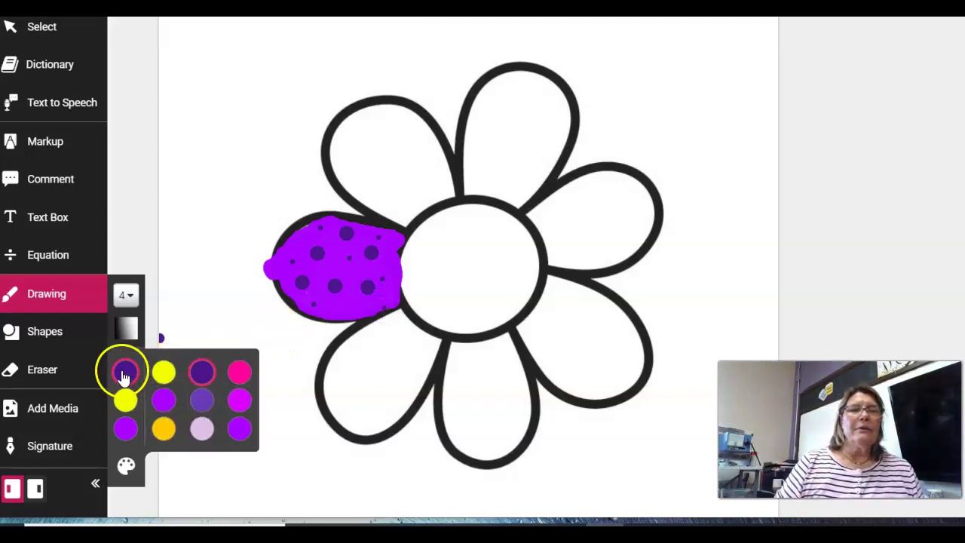
{"action": "left_click", "coordinate": [126, 329]}
{"action": "left_click", "coordinate": [164, 339]}
{"action": "left_click_drag", "start_coordinate": [166, 345], "coordinate": [167, 384]}
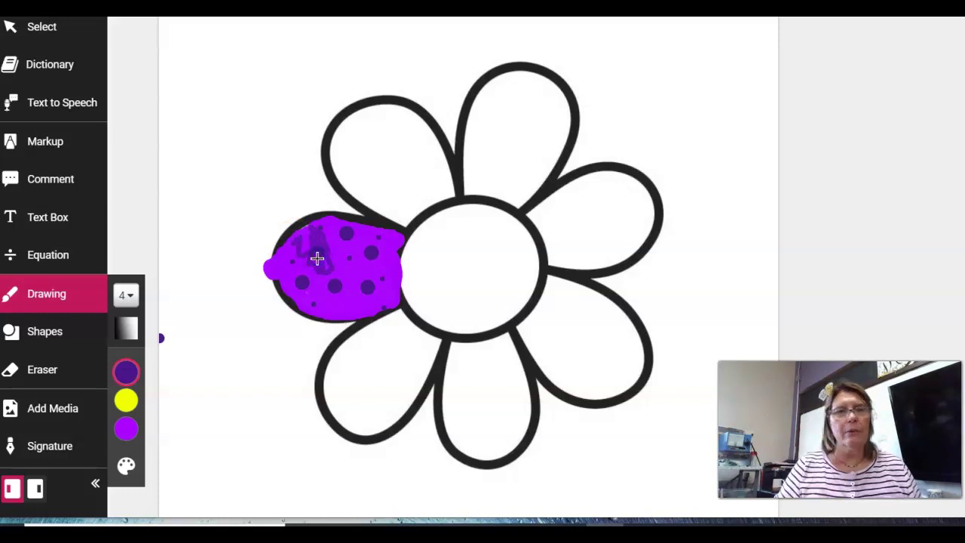
{"action": "left_click", "coordinate": [129, 295]}
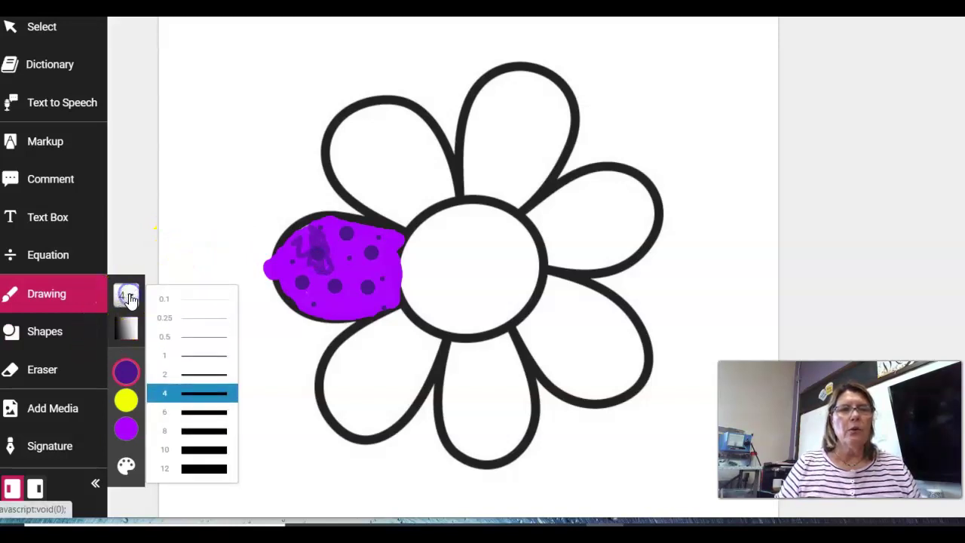
{"action": "left_click", "coordinate": [194, 451]}
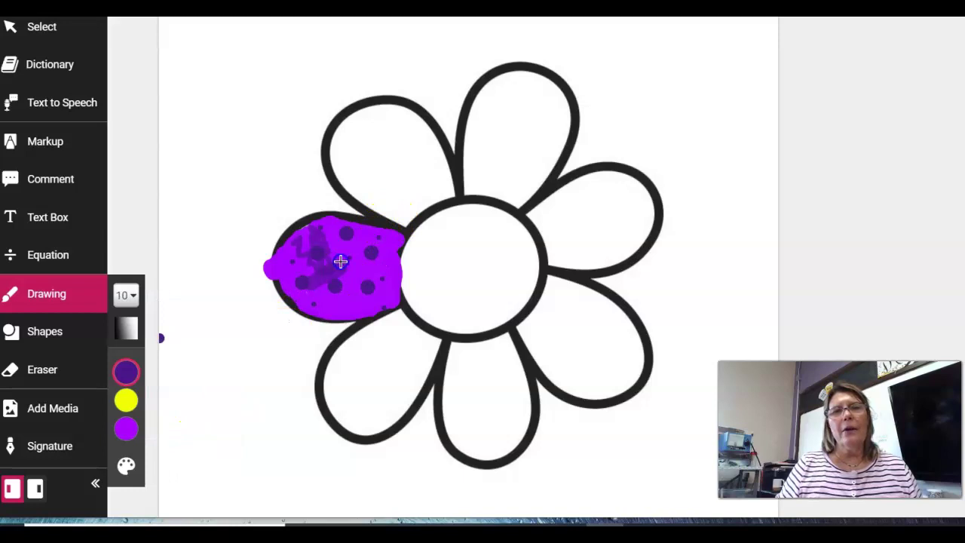
Shade translucent dark purple over the petal's top, right edge, middle and lower part
{"action": "mouse_move", "coordinate": [342, 260]}
{"action": "left_mouse_down"}
{"action": "mouse_move", "coordinate": [366, 243]}
{"action": "mouse_move", "coordinate": [351, 224]}
{"action": "mouse_move", "coordinate": [308, 231]}
{"action": "mouse_move", "coordinate": [325, 222]}
{"action": "mouse_move", "coordinate": [390, 238]}
{"action": "left_mouse_up"}
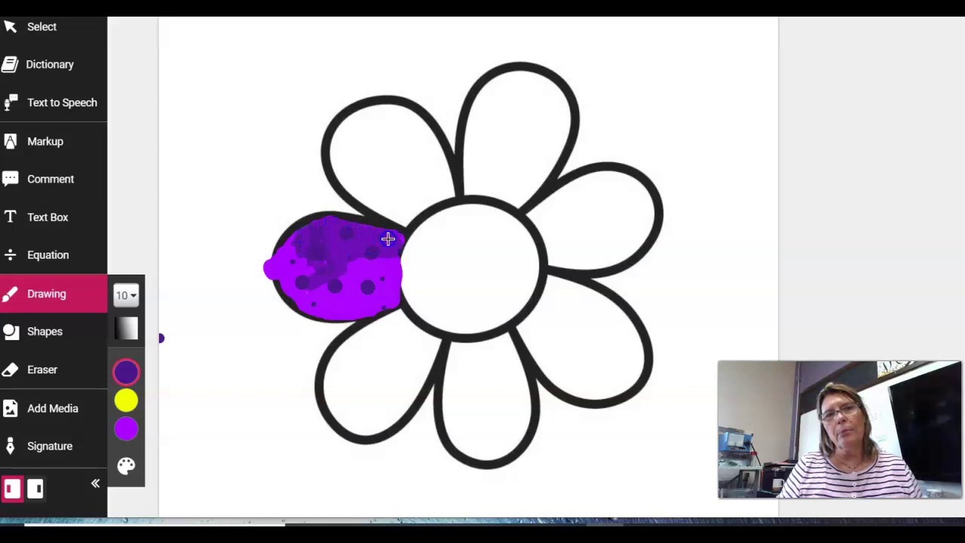
{"action": "left_click_drag", "start_coordinate": [397, 242], "coordinate": [391, 263]}
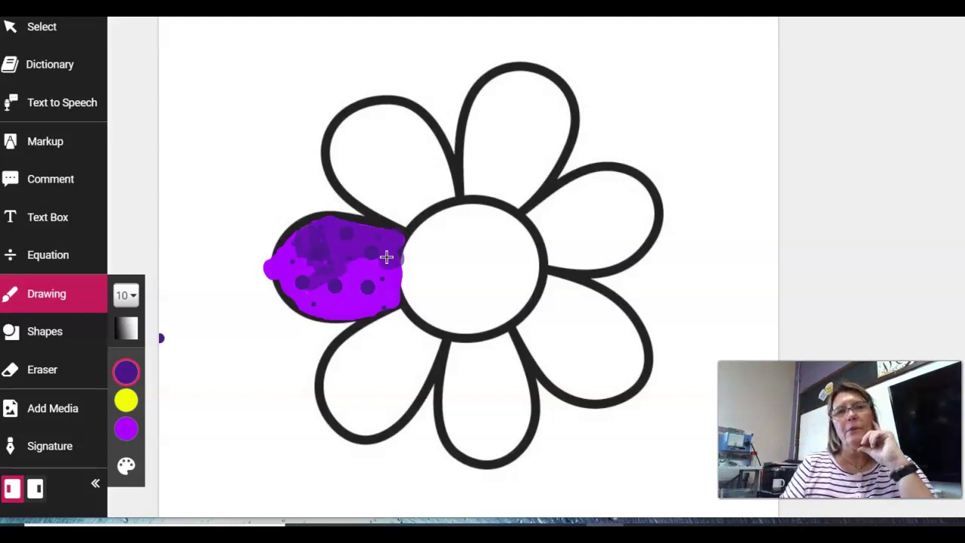
{"action": "mouse_move", "coordinate": [386, 257]}
{"action": "left_mouse_down"}
{"action": "mouse_move", "coordinate": [339, 287]}
{"action": "mouse_move", "coordinate": [382, 259]}
{"action": "left_mouse_up"}
{"action": "left_click", "coordinate": [125, 371]}
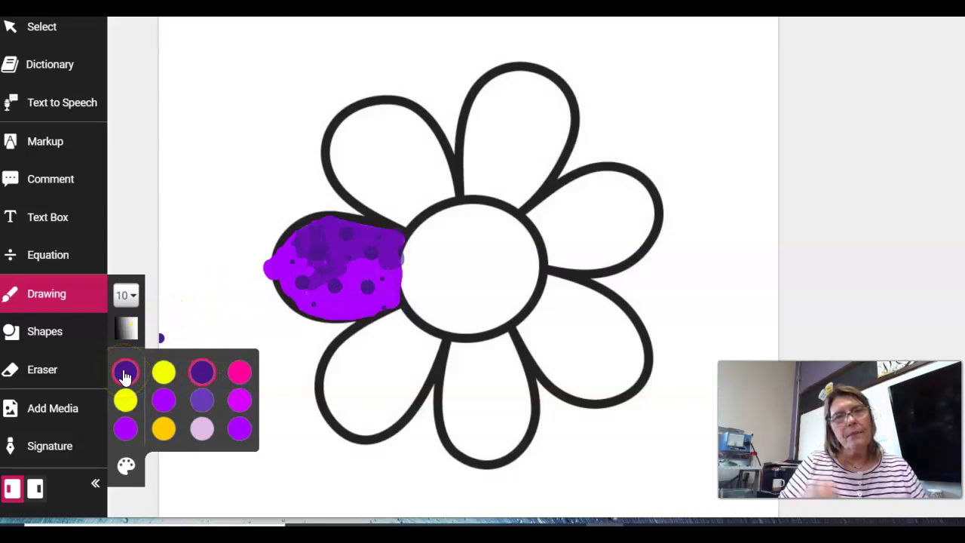
{"action": "left_click", "coordinate": [233, 290]}
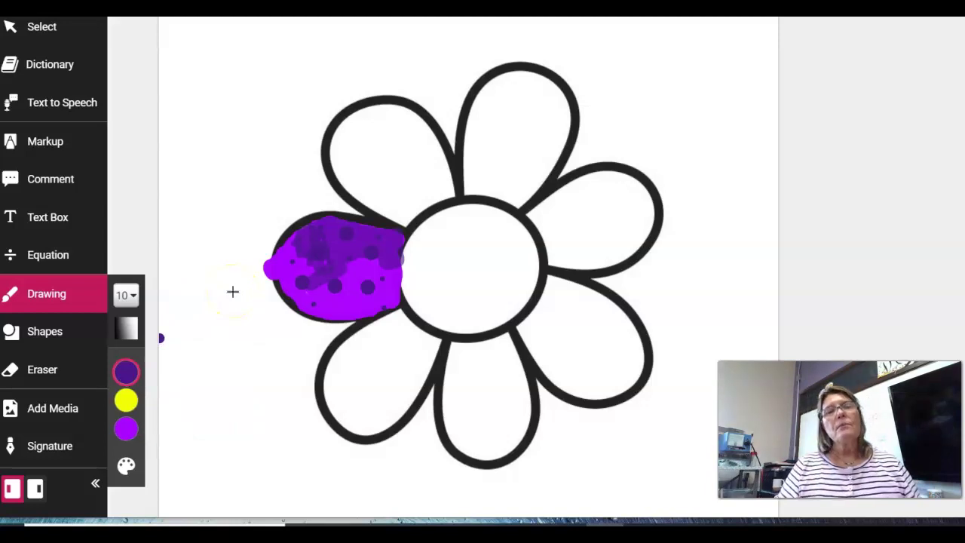
{"action": "mouse_move", "coordinate": [280, 259]}
{"action": "left_mouse_down"}
{"action": "mouse_move", "coordinate": [355, 273]}
{"action": "mouse_move", "coordinate": [338, 271]}
{"action": "mouse_move", "coordinate": [394, 261]}
{"action": "mouse_move", "coordinate": [389, 297]}
{"action": "mouse_move", "coordinate": [360, 261]}
{"action": "mouse_move", "coordinate": [297, 244]}
{"action": "mouse_move", "coordinate": [282, 264]}
{"action": "mouse_move", "coordinate": [296, 242]}
{"action": "mouse_move", "coordinate": [291, 296]}
{"action": "mouse_move", "coordinate": [310, 261]}
{"action": "mouse_move", "coordinate": [296, 259]}
{"action": "mouse_move", "coordinate": [354, 279]}
{"action": "mouse_move", "coordinate": [306, 294]}
{"action": "mouse_move", "coordinate": [363, 292]}
{"action": "mouse_move", "coordinate": [306, 309]}
{"action": "mouse_move", "coordinate": [340, 318]}
{"action": "left_mouse_up"}
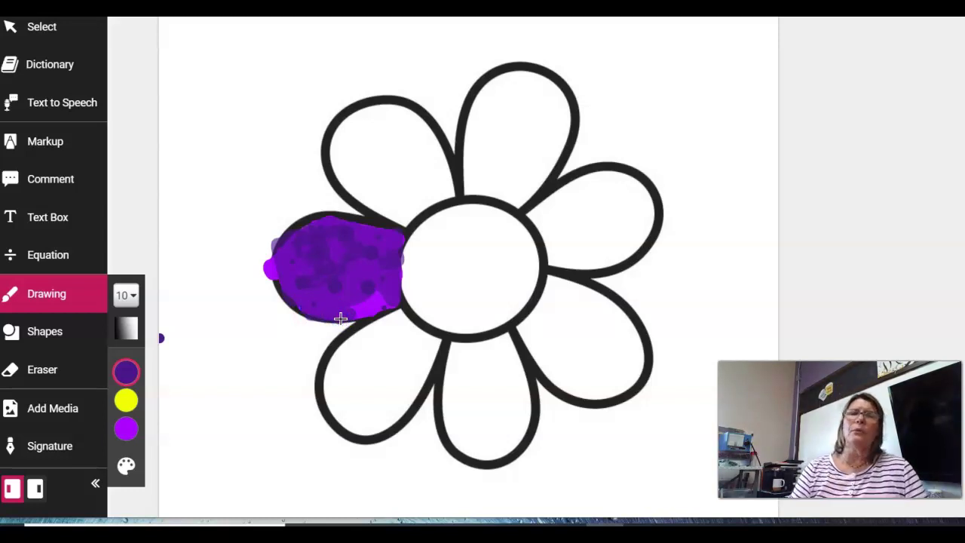
{"action": "mouse_move", "coordinate": [458, 285]}
{"action": "left_mouse_down"}
{"action": "mouse_move", "coordinate": [401, 317]}
{"action": "mouse_move", "coordinate": [425, 295]}
{"action": "mouse_move", "coordinate": [448, 319]}
{"action": "mouse_move", "coordinate": [459, 303]}
{"action": "left_mouse_up"}
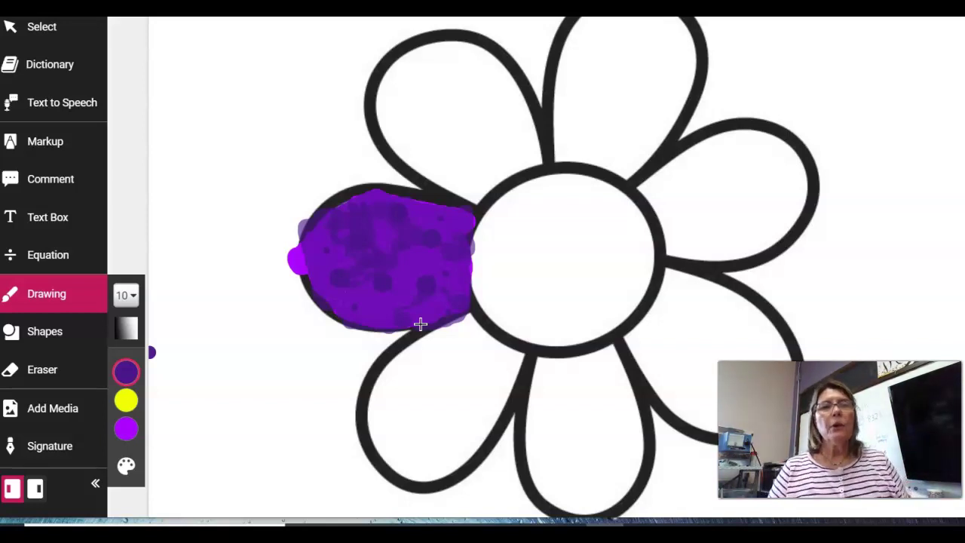
Draw pale lavender strokes across the petal, then fainter, more transparent lavender shading below them
{"action": "left_click", "coordinate": [126, 429]}
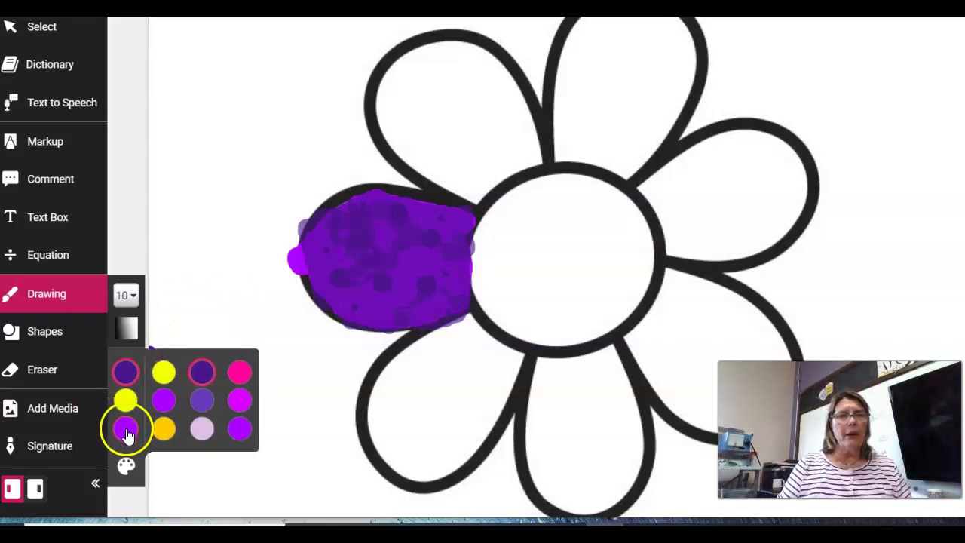
{"action": "left_click", "coordinate": [202, 427]}
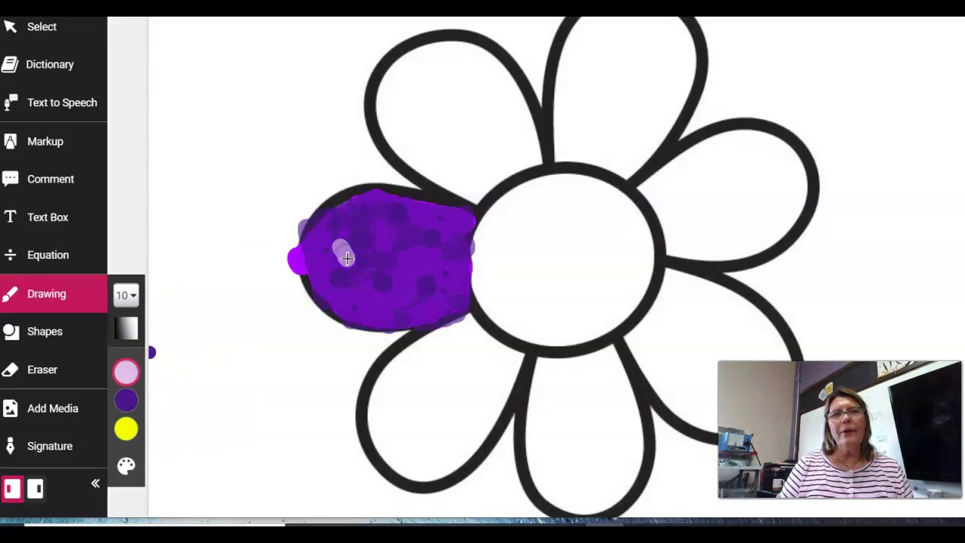
{"action": "mouse_move", "coordinate": [346, 258]}
{"action": "left_mouse_down"}
{"action": "mouse_move", "coordinate": [377, 254]}
{"action": "mouse_move", "coordinate": [355, 235]}
{"action": "mouse_move", "coordinate": [379, 240]}
{"action": "mouse_move", "coordinate": [371, 250]}
{"action": "mouse_move", "coordinate": [402, 241]}
{"action": "mouse_move", "coordinate": [427, 250]}
{"action": "mouse_move", "coordinate": [430, 220]}
{"action": "mouse_move", "coordinate": [415, 250]}
{"action": "mouse_move", "coordinate": [390, 213]}
{"action": "mouse_move", "coordinate": [423, 213]}
{"action": "mouse_move", "coordinate": [448, 223]}
{"action": "mouse_move", "coordinate": [444, 260]}
{"action": "left_mouse_up"}
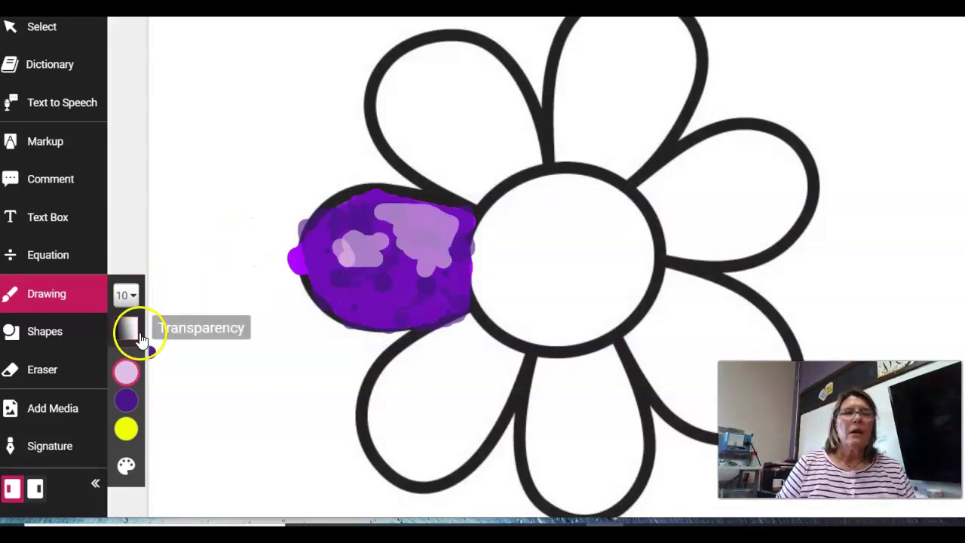
{"action": "left_click", "coordinate": [141, 339]}
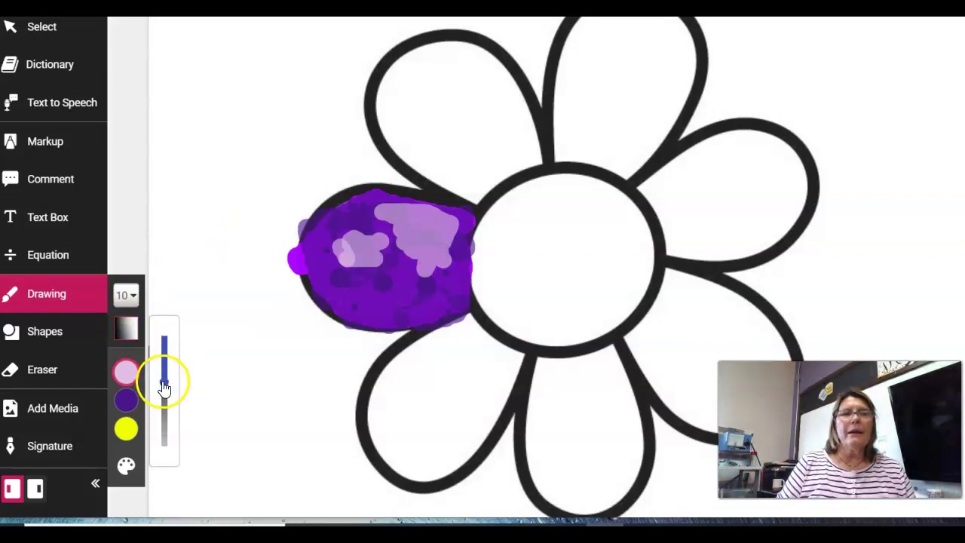
{"action": "left_click_drag", "start_coordinate": [163, 386], "coordinate": [166, 417]}
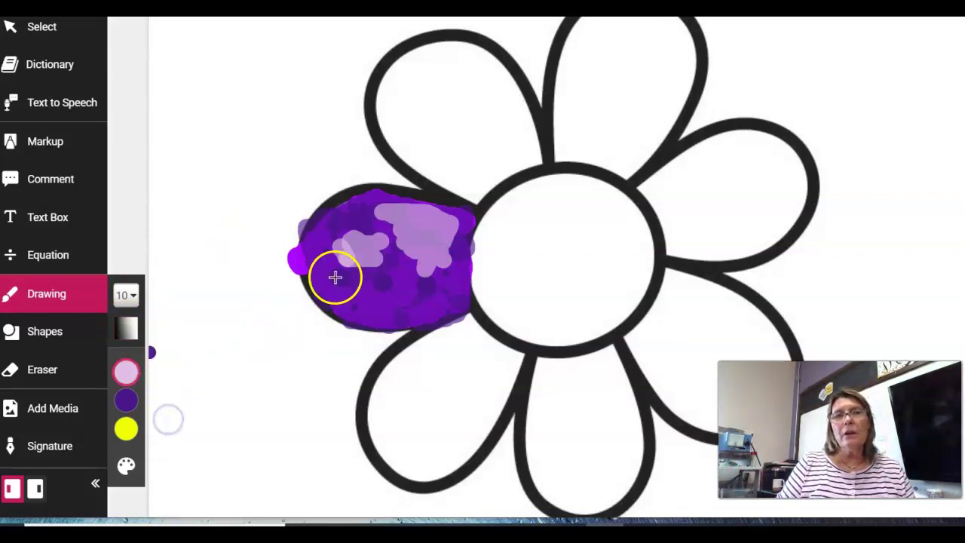
{"action": "mouse_move", "coordinate": [336, 276]}
{"action": "left_mouse_down"}
{"action": "mouse_move", "coordinate": [378, 276]}
{"action": "mouse_move", "coordinate": [381, 295]}
{"action": "mouse_move", "coordinate": [397, 287]}
{"action": "mouse_move", "coordinate": [384, 261]}
{"action": "mouse_move", "coordinate": [418, 295]}
{"action": "mouse_move", "coordinate": [447, 278]}
{"action": "mouse_move", "coordinate": [455, 241]}
{"action": "mouse_move", "coordinate": [462, 287]}
{"action": "mouse_move", "coordinate": [442, 313]}
{"action": "mouse_move", "coordinate": [365, 323]}
{"action": "mouse_move", "coordinate": [319, 288]}
{"action": "mouse_move", "coordinate": [310, 255]}
{"action": "mouse_move", "coordinate": [328, 218]}
{"action": "mouse_move", "coordinate": [366, 192]}
{"action": "mouse_move", "coordinate": [460, 215]}
{"action": "mouse_move", "coordinate": [362, 209]}
{"action": "mouse_move", "coordinate": [366, 227]}
{"action": "mouse_move", "coordinate": [352, 222]}
{"action": "mouse_move", "coordinate": [339, 261]}
{"action": "mouse_move", "coordinate": [327, 254]}
{"action": "mouse_move", "coordinate": [334, 282]}
{"action": "mouse_move", "coordinate": [387, 188]}
{"action": "mouse_move", "coordinate": [444, 274]}
{"action": "mouse_move", "coordinate": [420, 251]}
{"action": "mouse_move", "coordinate": [327, 291]}
{"action": "mouse_move", "coordinate": [399, 307]}
{"action": "mouse_move", "coordinate": [427, 295]}
{"action": "left_mouse_up"}
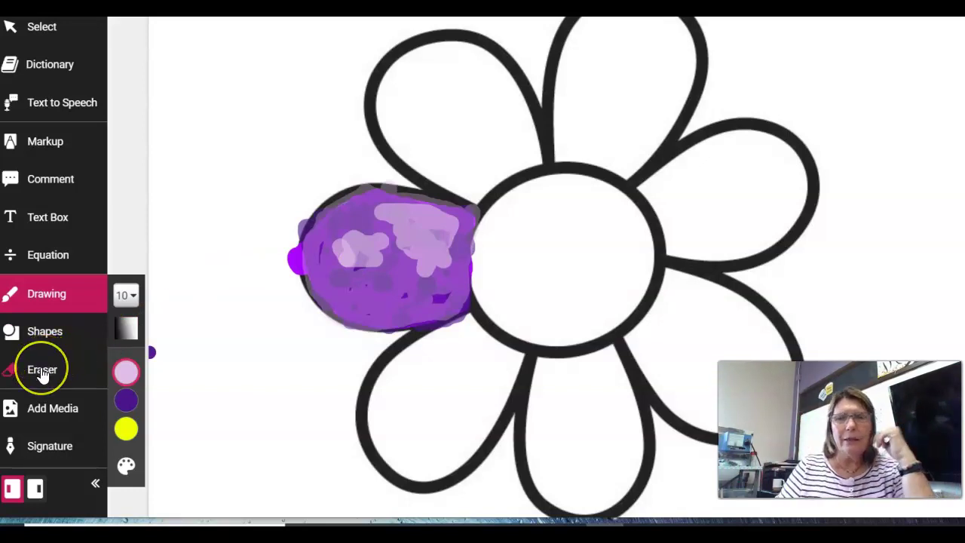
Use the Eraser to wipe the purple shading off the petal, keeping the dark dots
{"action": "left_click", "coordinate": [41, 371]}
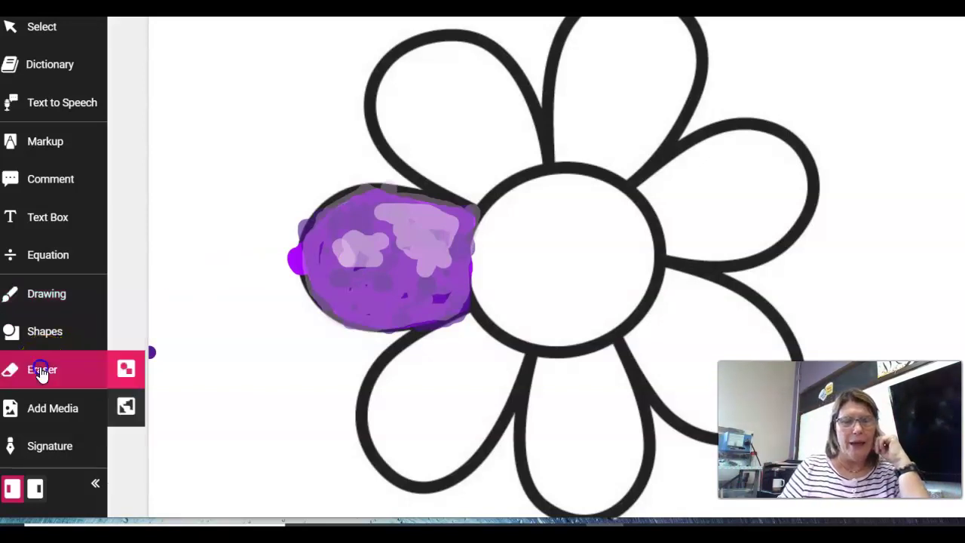
{"action": "mouse_move", "coordinate": [173, 338]}
{"action": "left_mouse_down"}
{"action": "mouse_move", "coordinate": [360, 294]}
{"action": "mouse_move", "coordinate": [371, 282]}
{"action": "left_mouse_up"}
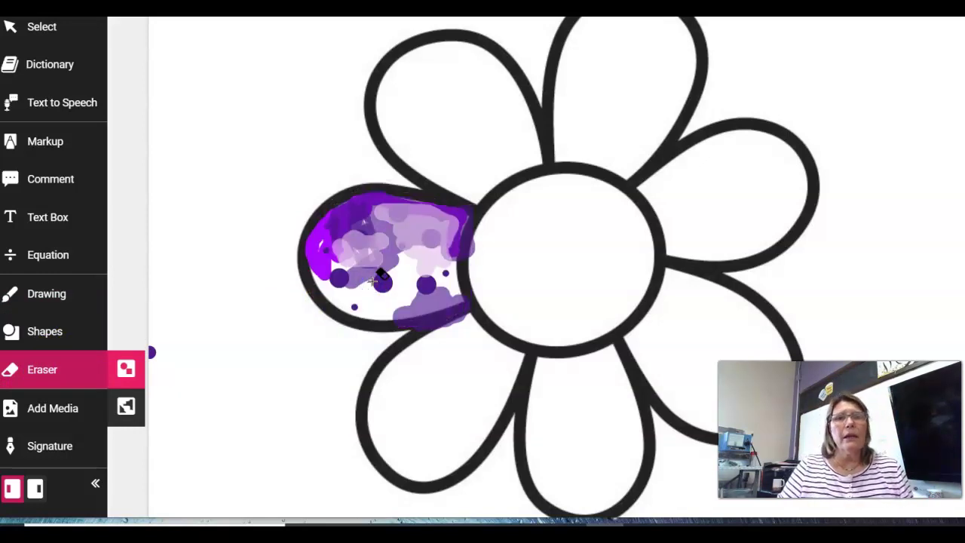
{"action": "mouse_move", "coordinate": [372, 281]}
{"action": "left_mouse_down"}
{"action": "mouse_move", "coordinate": [429, 239]}
{"action": "mouse_move", "coordinate": [371, 209]}
{"action": "mouse_move", "coordinate": [315, 237]}
{"action": "mouse_move", "coordinate": [319, 228]}
{"action": "left_mouse_up"}
{"action": "mouse_move", "coordinate": [394, 308]}
{"action": "left_mouse_down"}
{"action": "mouse_move", "coordinate": [442, 308]}
{"action": "mouse_move", "coordinate": [377, 279]}
{"action": "mouse_move", "coordinate": [366, 255]}
{"action": "mouse_move", "coordinate": [347, 254]}
{"action": "mouse_move", "coordinate": [358, 226]}
{"action": "mouse_move", "coordinate": [252, 282]}
{"action": "mouse_move", "coordinate": [114, 334]}
{"action": "left_mouse_up"}
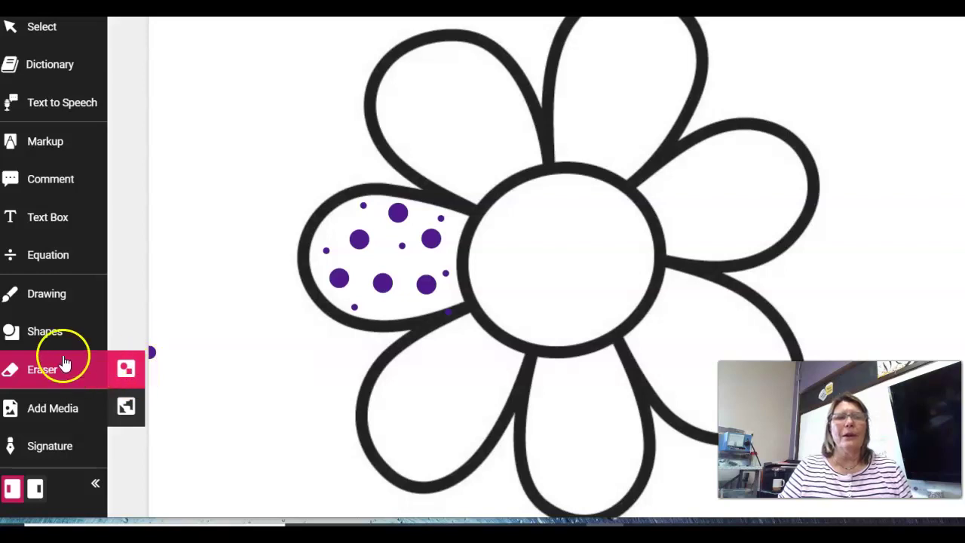
{"action": "left_click", "coordinate": [43, 297]}
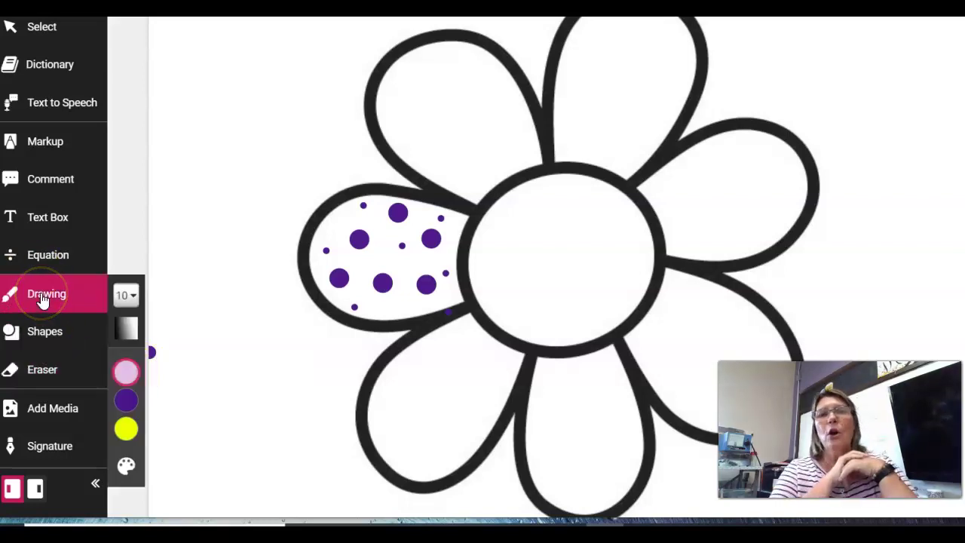